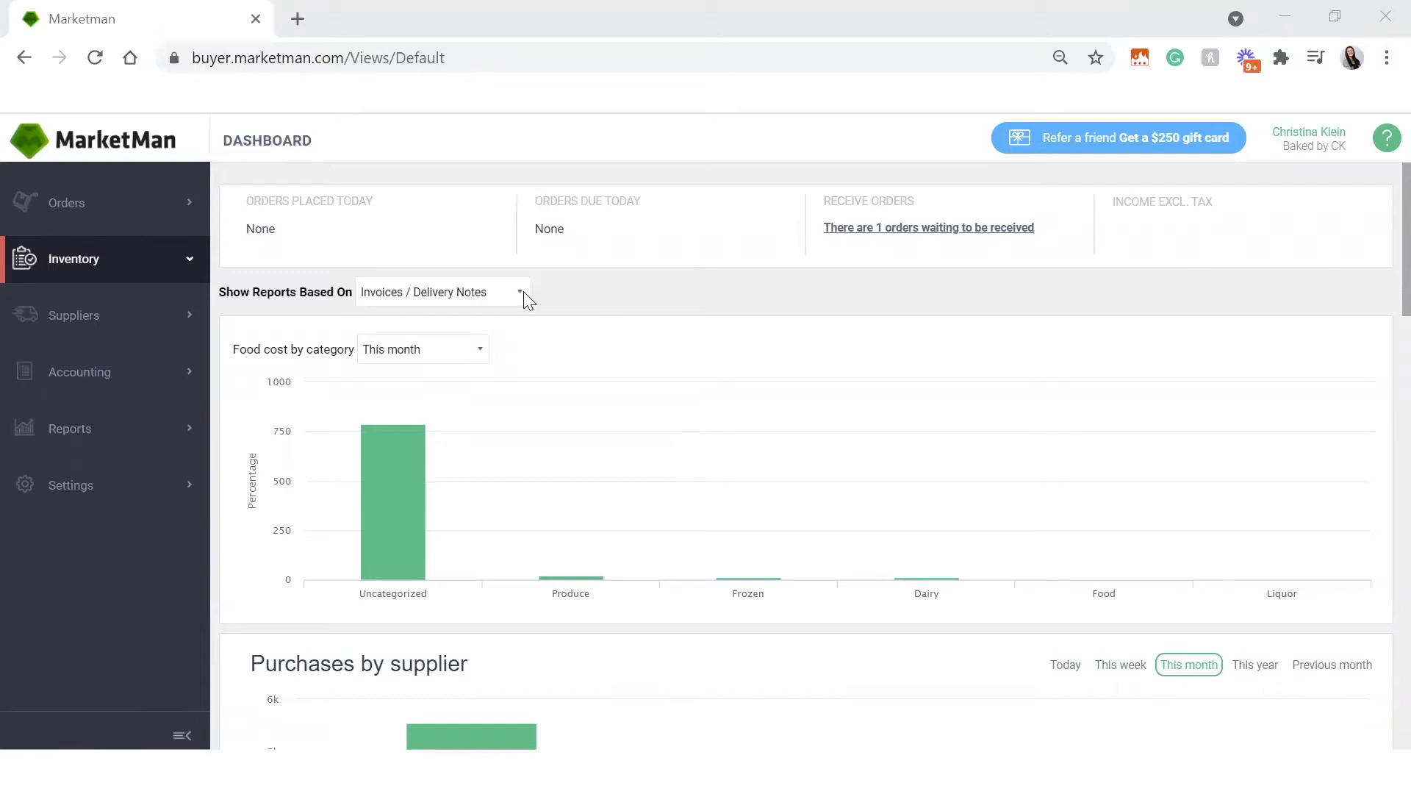
- Open the inventory's menu items page and show its modifier groups list
{"action": "left_click", "coordinate": [114, 276]}
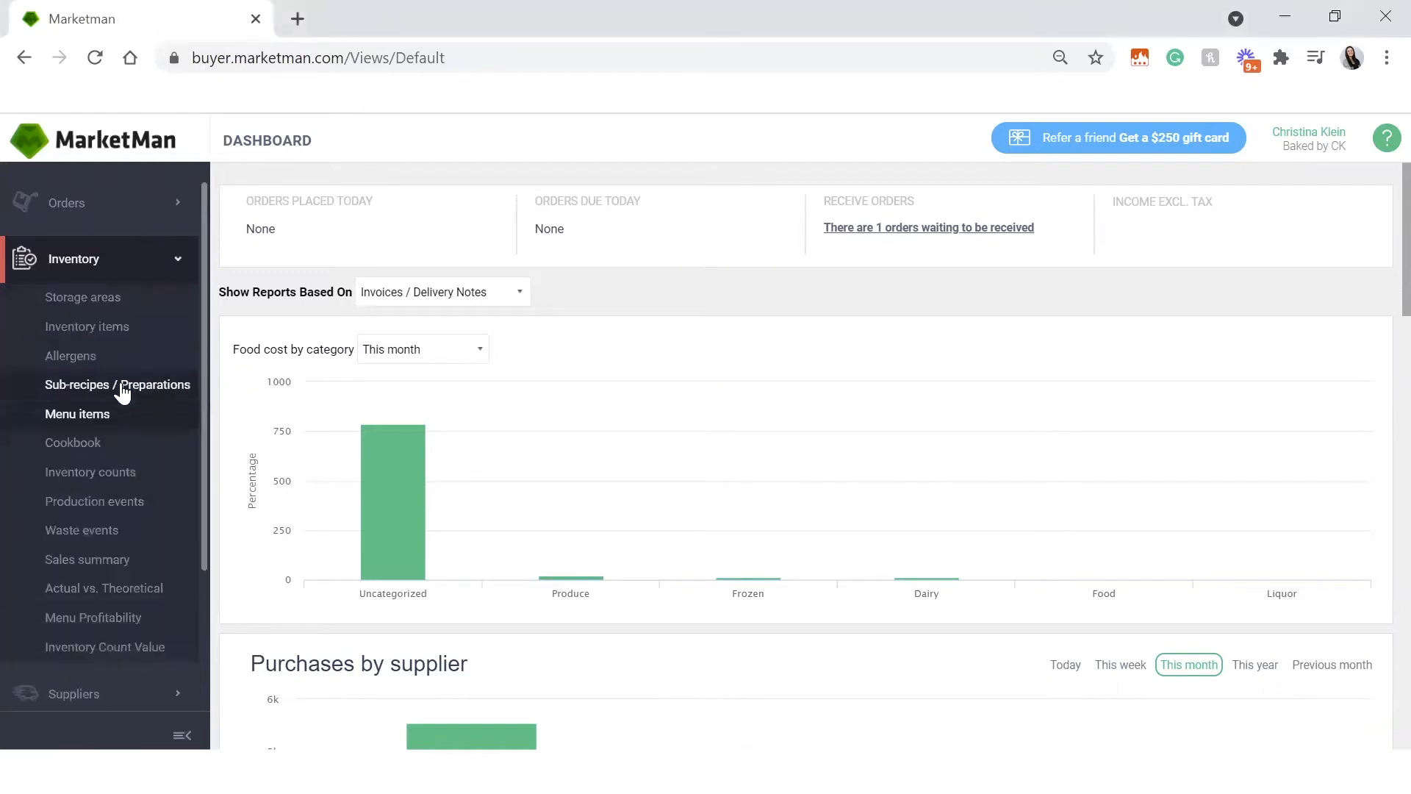
{"action": "left_click", "coordinate": [102, 417]}
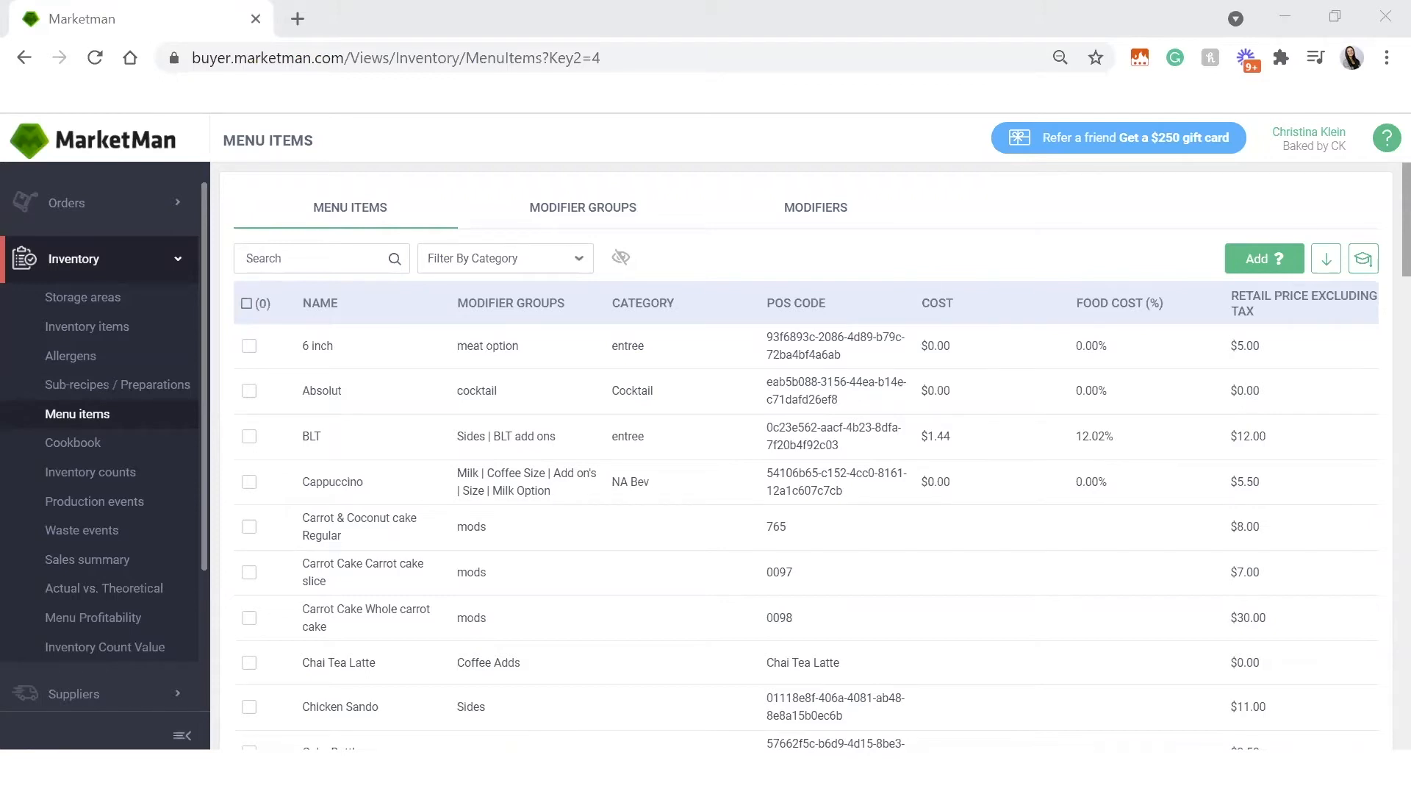
{"action": "left_click", "coordinate": [594, 206]}
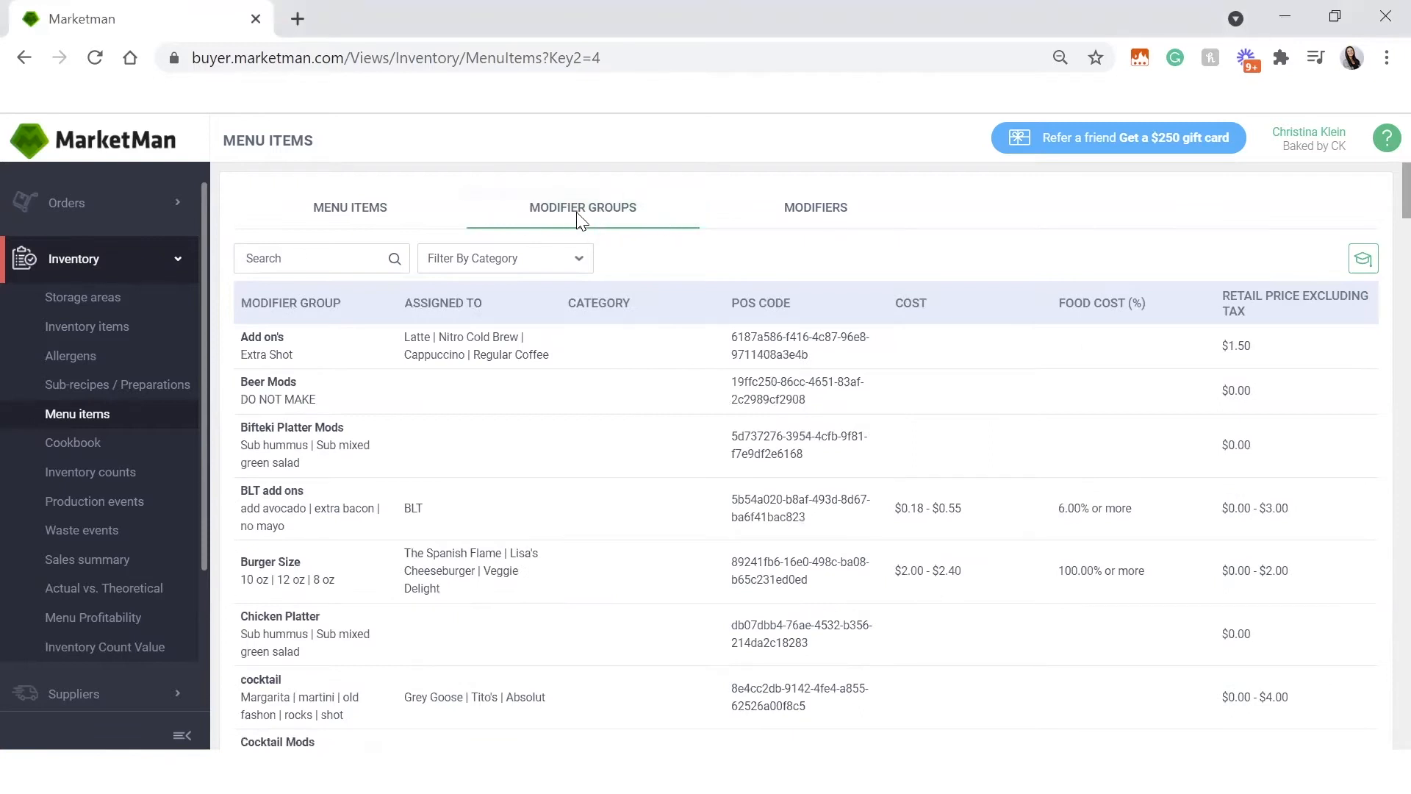
{"action": "left_click", "coordinate": [378, 213]}
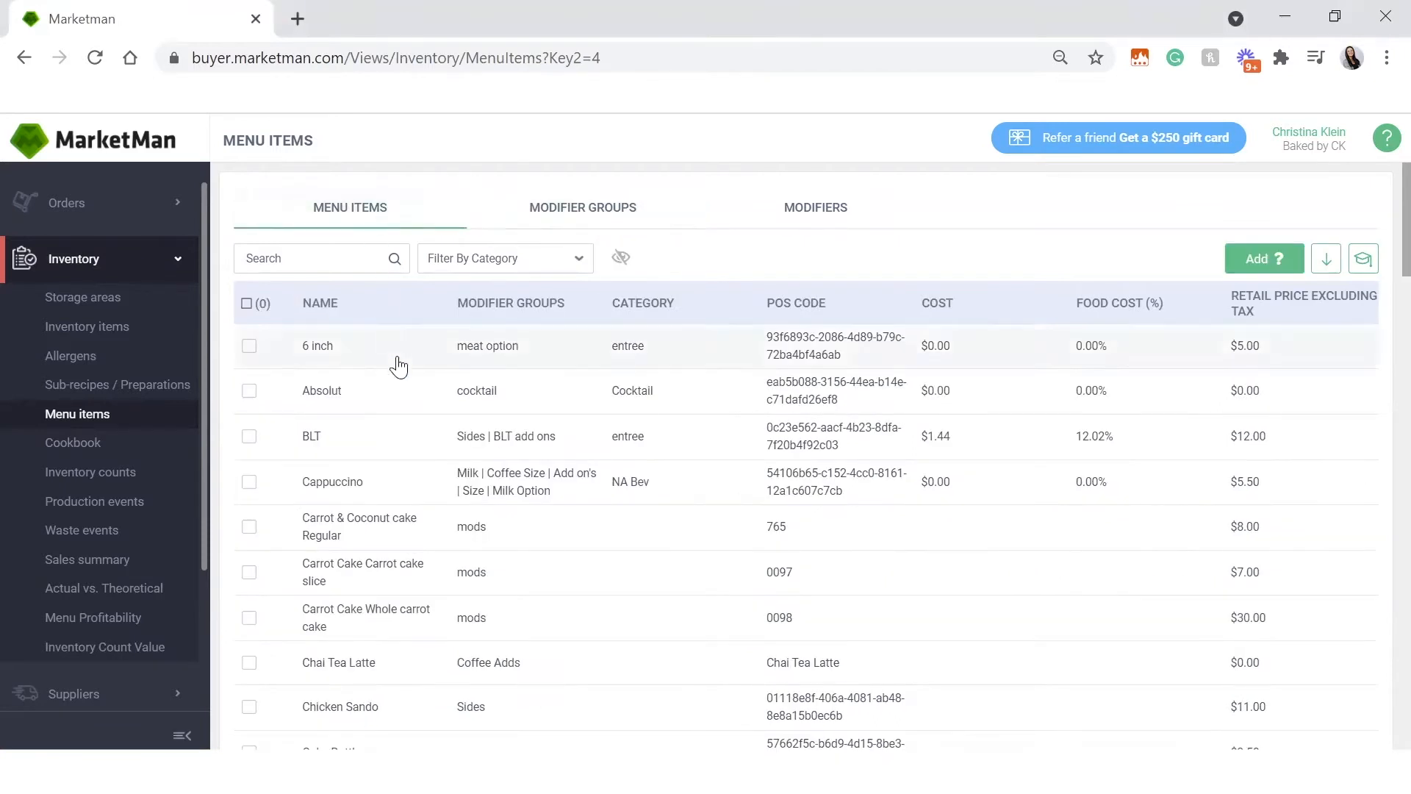
{"action": "left_click", "coordinate": [578, 206]}
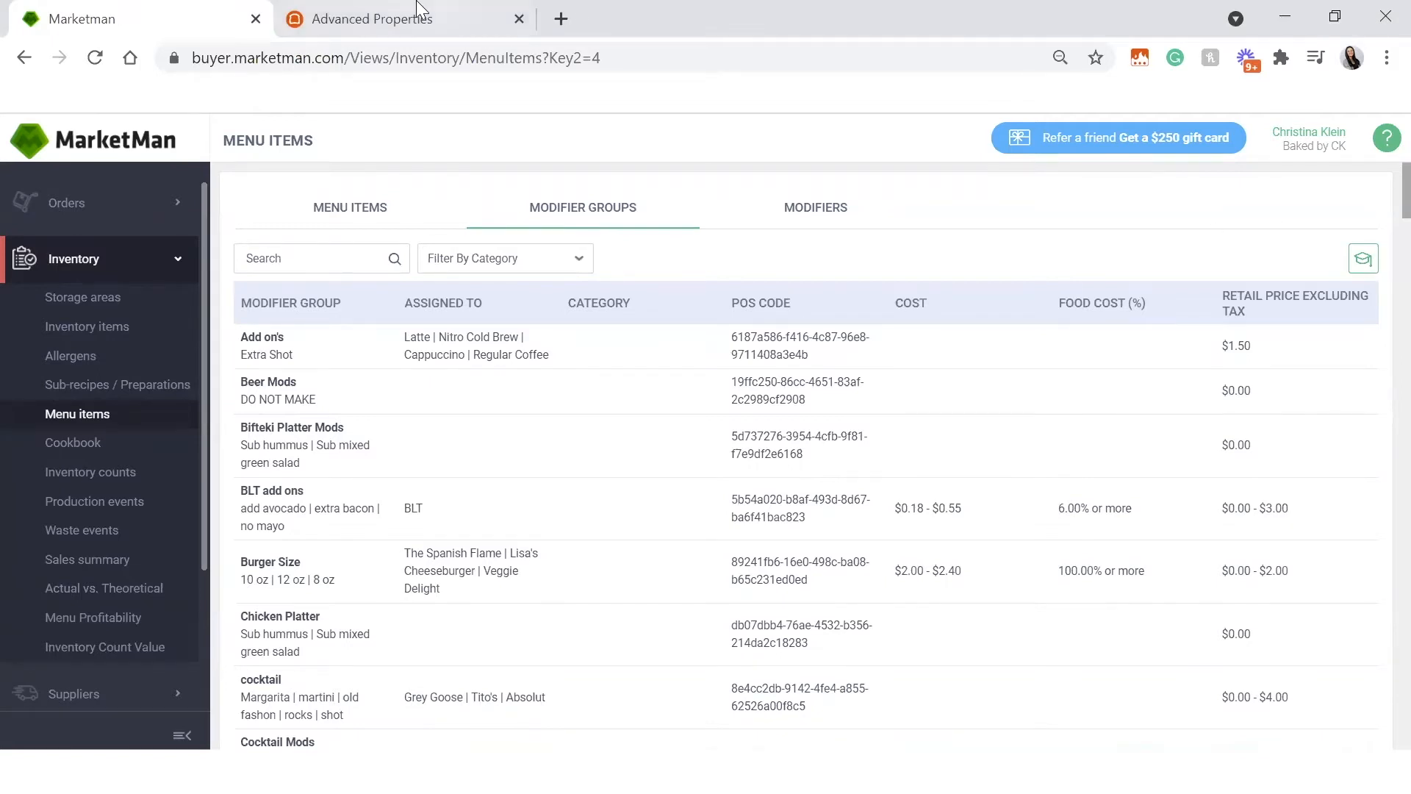
- Switch to the Toast Advanced Properties page and examine the options under the Sandwiches' Sides modifier group
{"action": "left_click", "coordinate": [421, 11]}
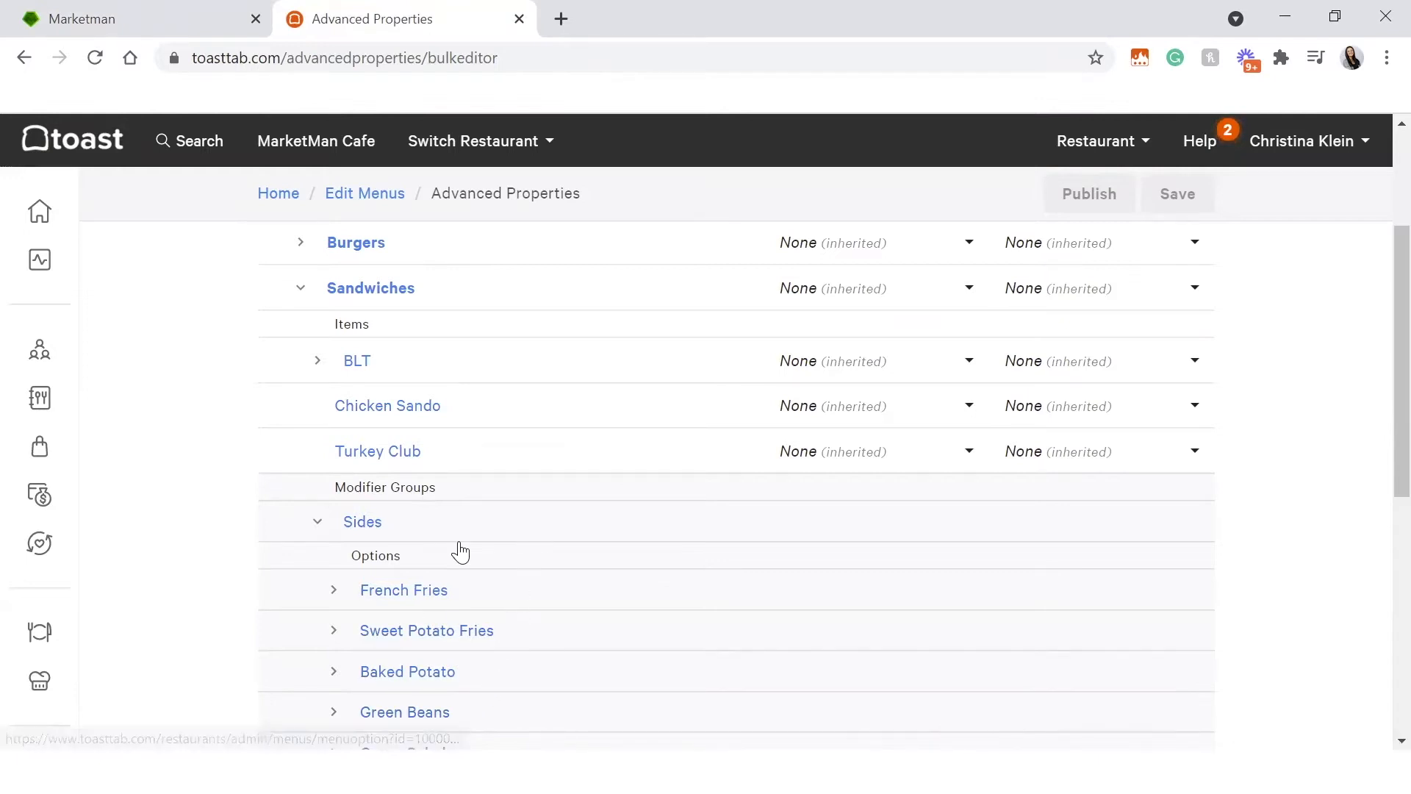
{"action": "scroll", "coordinate": [486, 651], "scroll_direction": "down", "scroll_amount": 2}
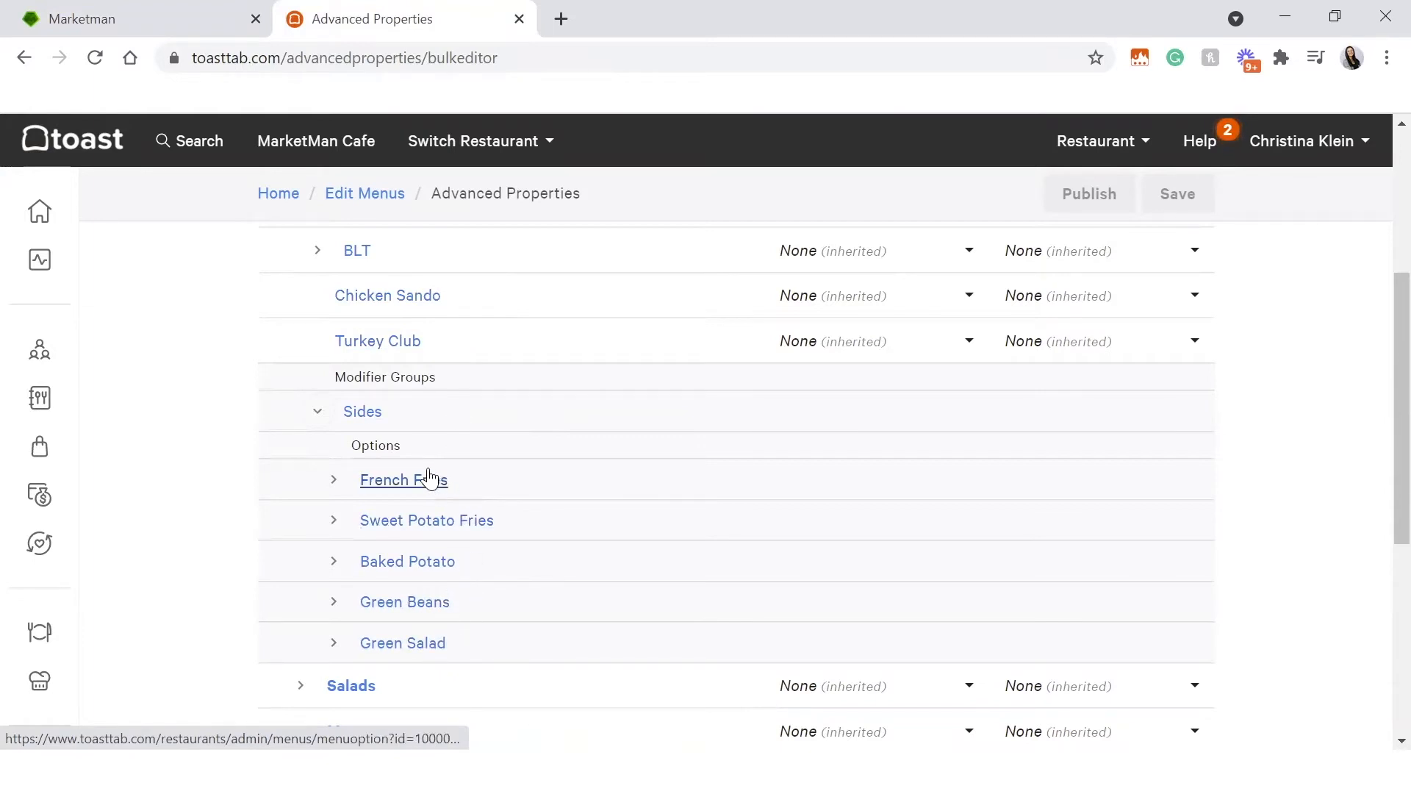
- Return to MarketMan, search the modifier groups for "sides", and open the Baked Potato modifier of the Sides group containing French Fries
{"action": "left_click", "coordinate": [135, 10]}
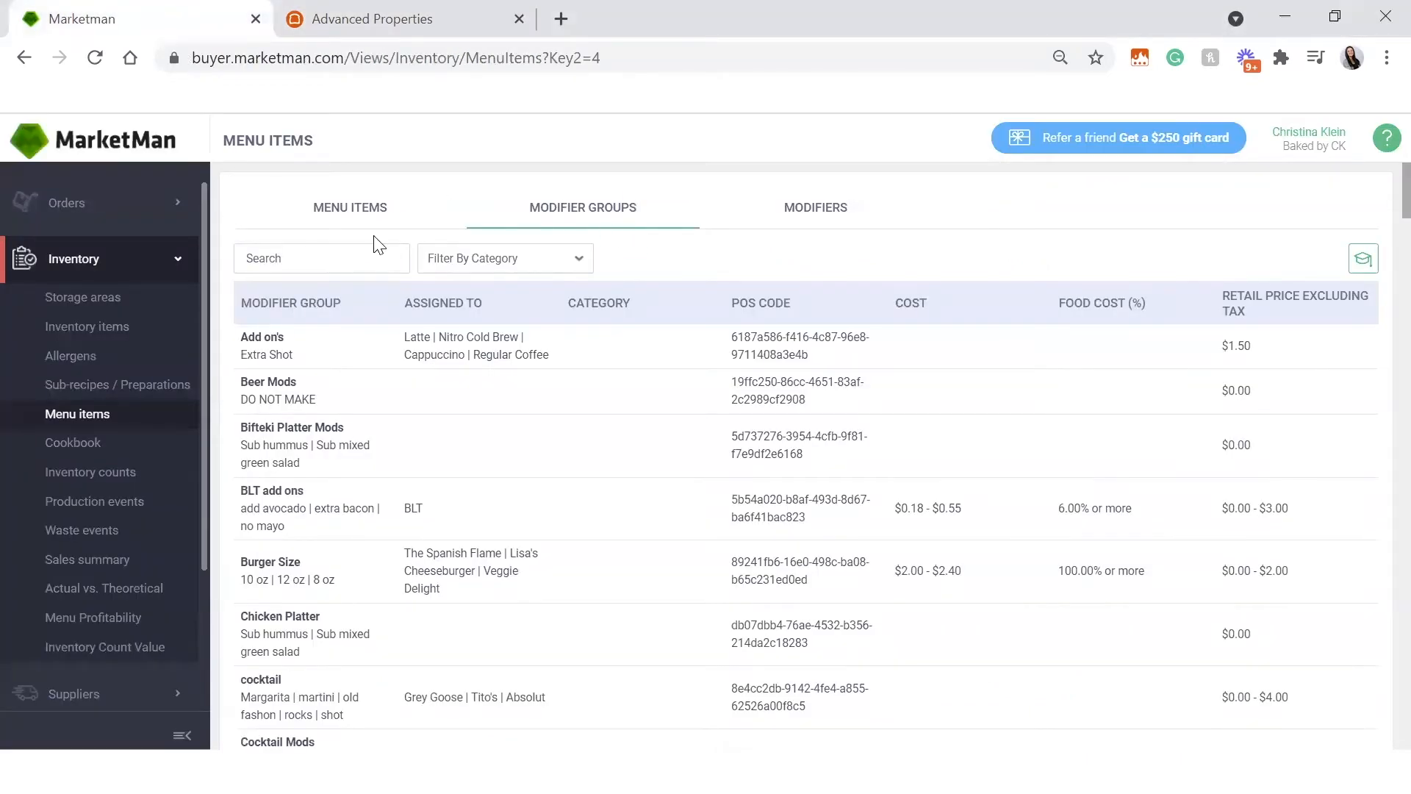
{"action": "type", "text": "sides"}
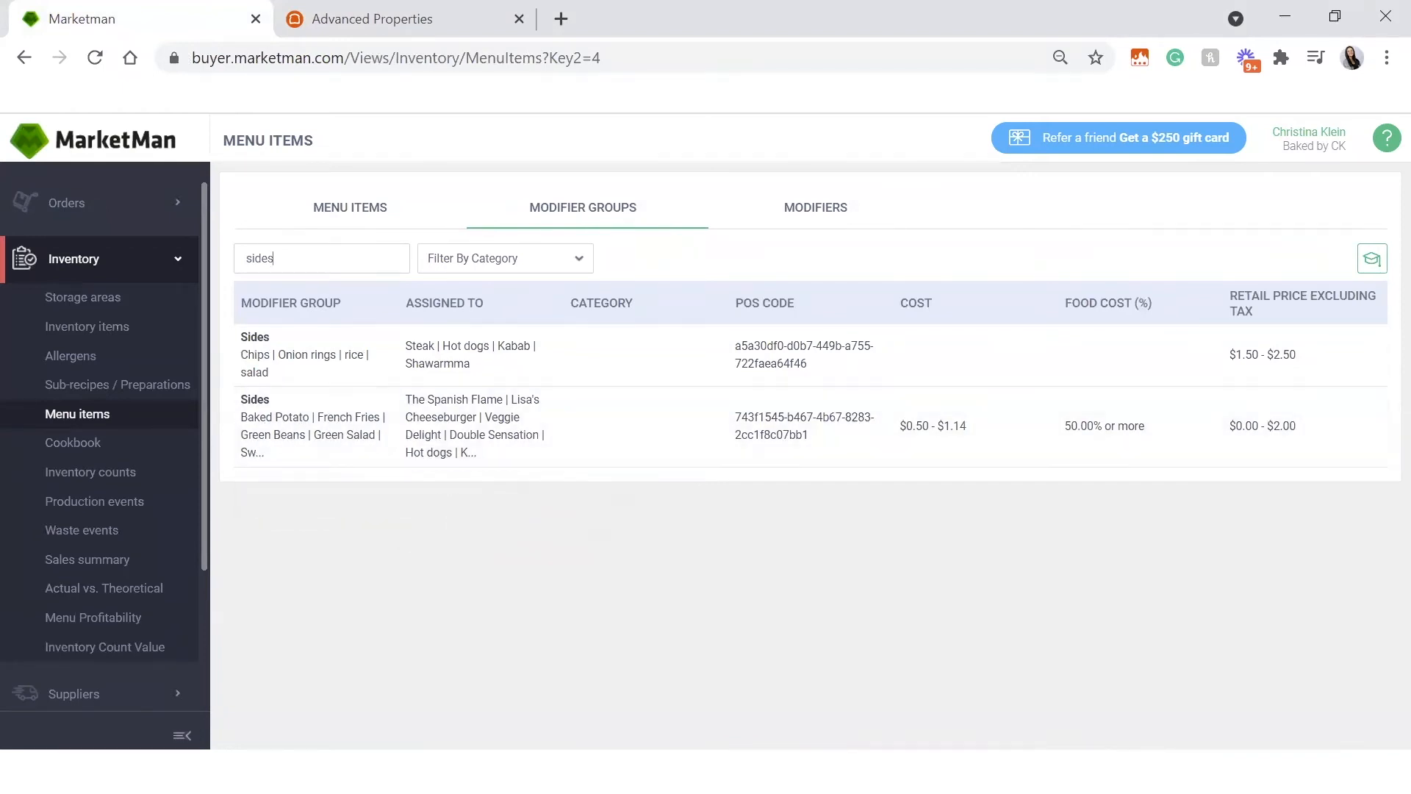
{"action": "left_click", "coordinate": [282, 434]}
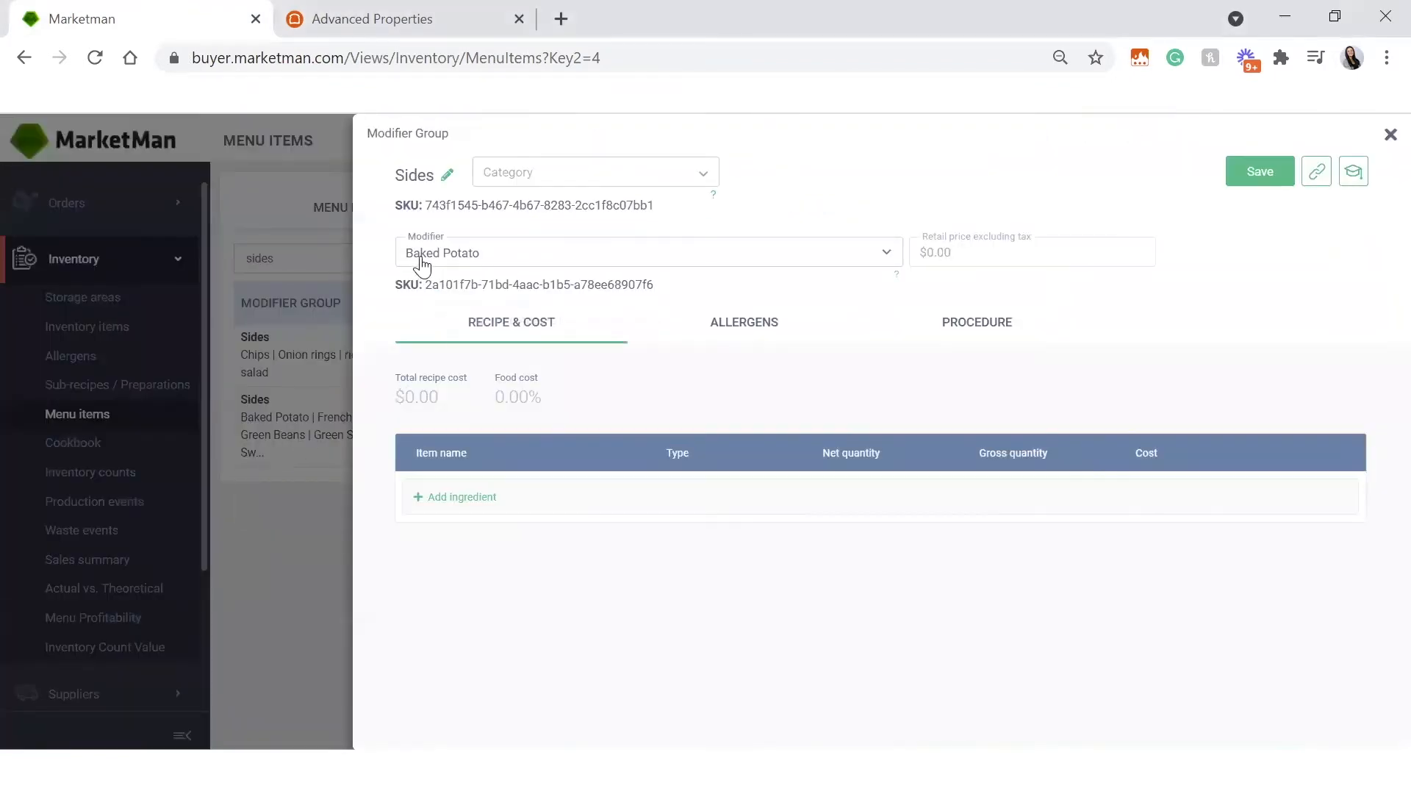
{"action": "left_click", "coordinate": [527, 257]}
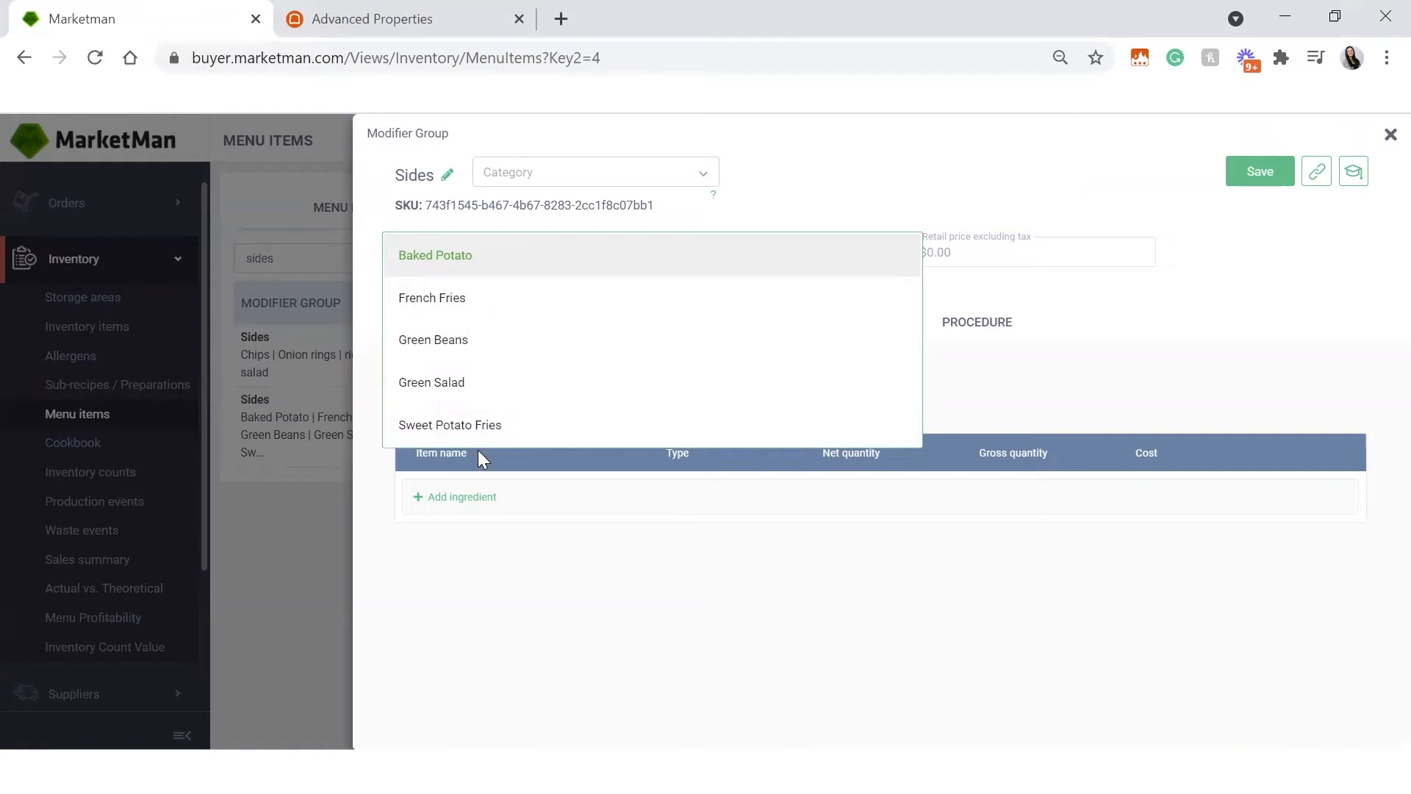
{"action": "left_click", "coordinate": [488, 255]}
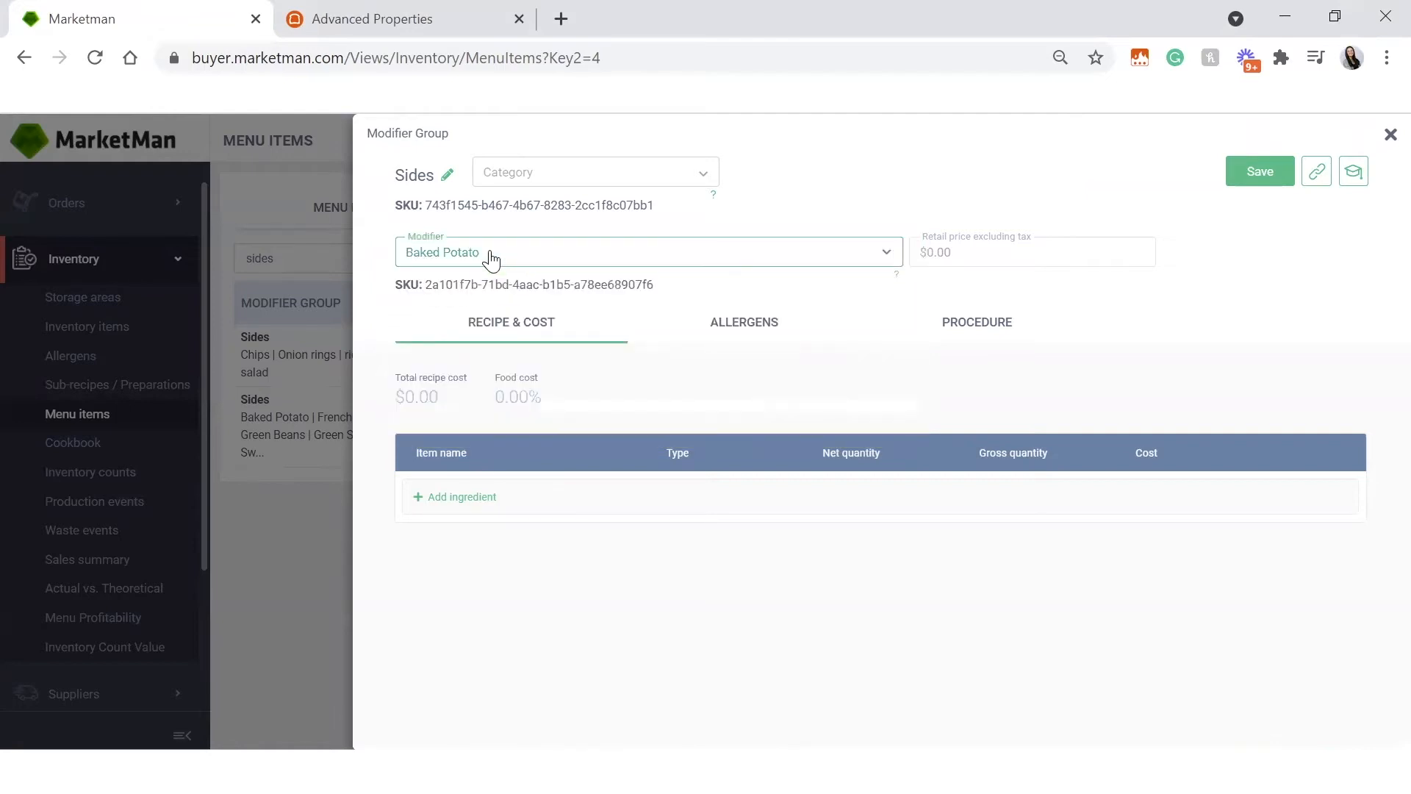
- Add Potato Russet to the Baked Potato recipe with a net quantity of 1 EA and view its inventory item details
{"action": "left_click", "coordinate": [464, 505]}
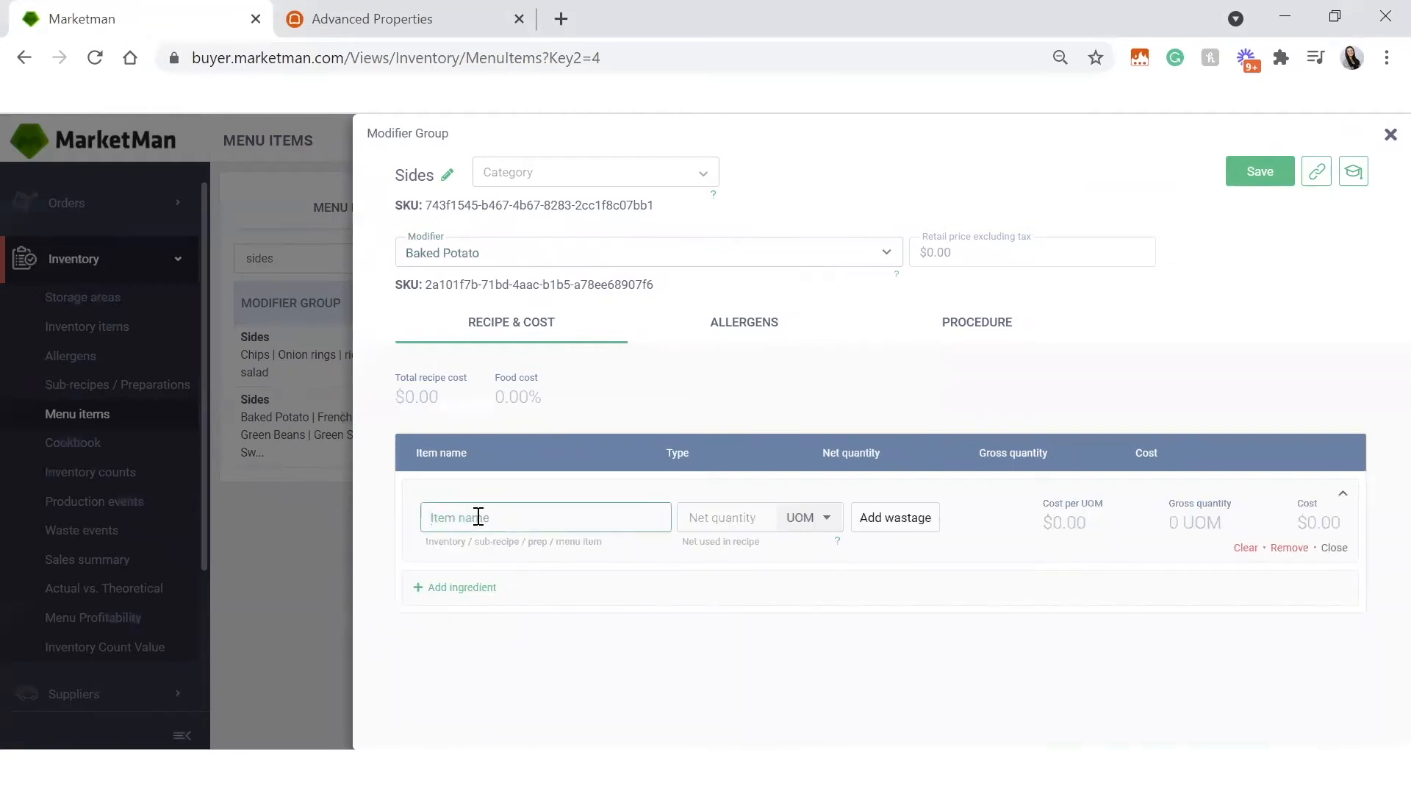
{"action": "type", "text": "russe"}
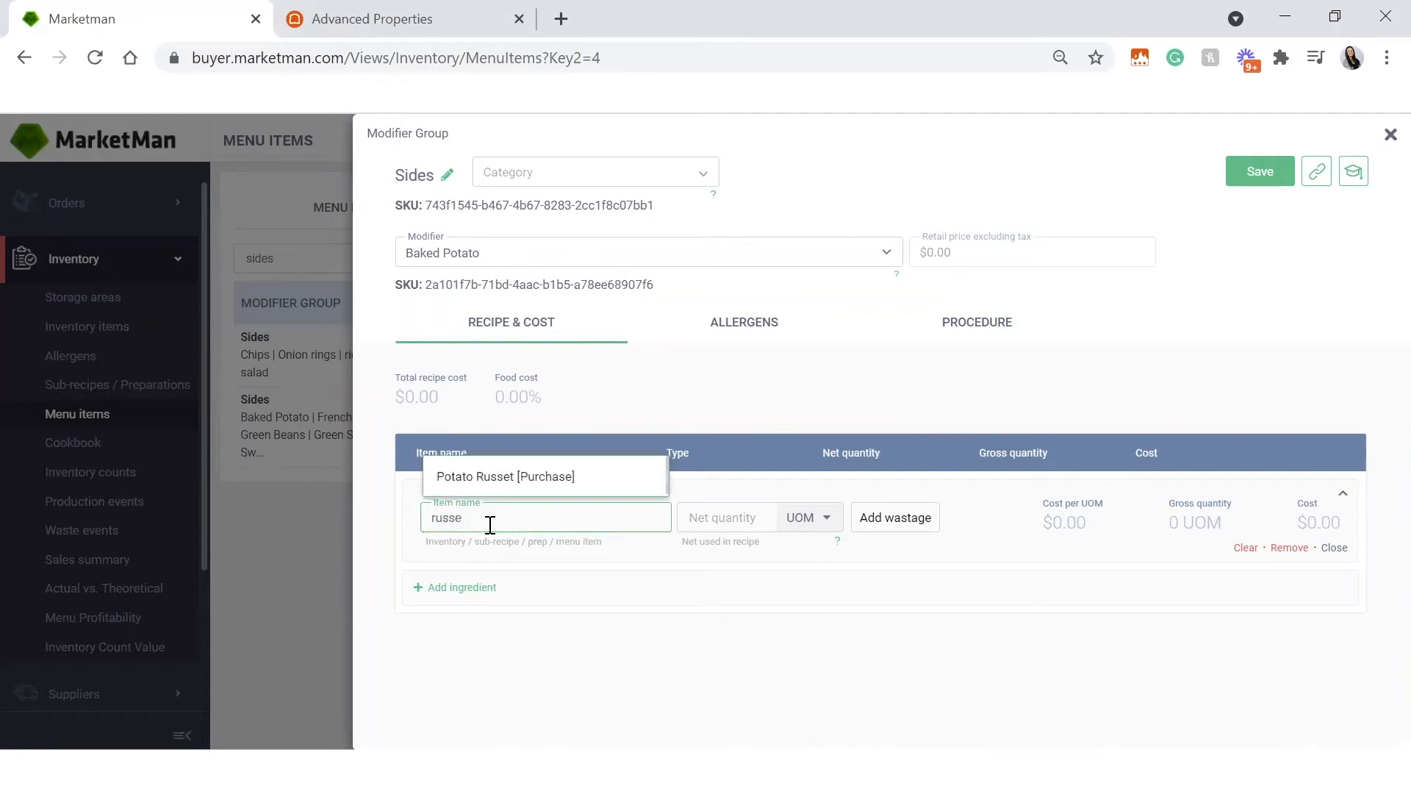
{"action": "left_click", "coordinate": [593, 476]}
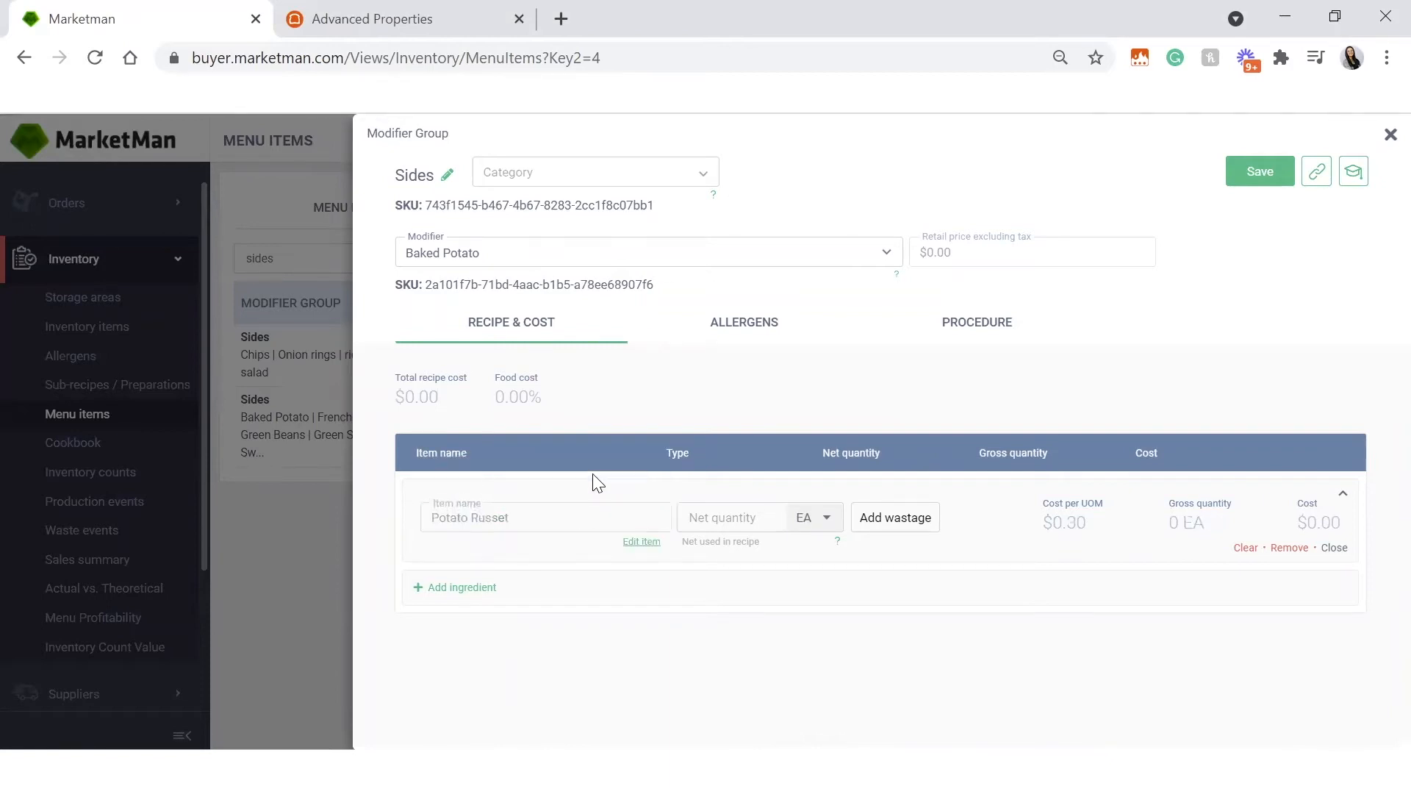
{"action": "left_click", "coordinate": [721, 523]}
{"action": "type", "text": "1"}
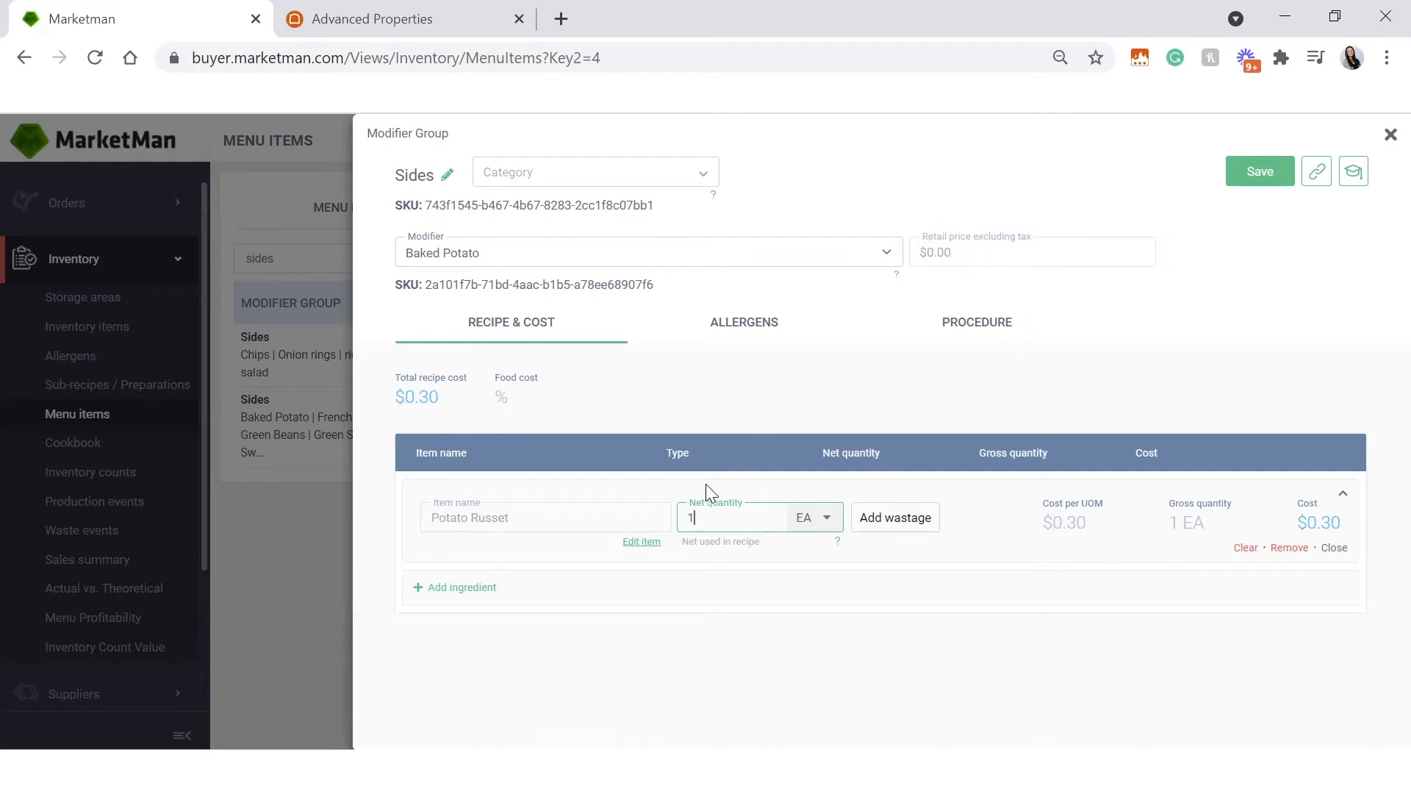
{"action": "left_click", "coordinate": [640, 544]}
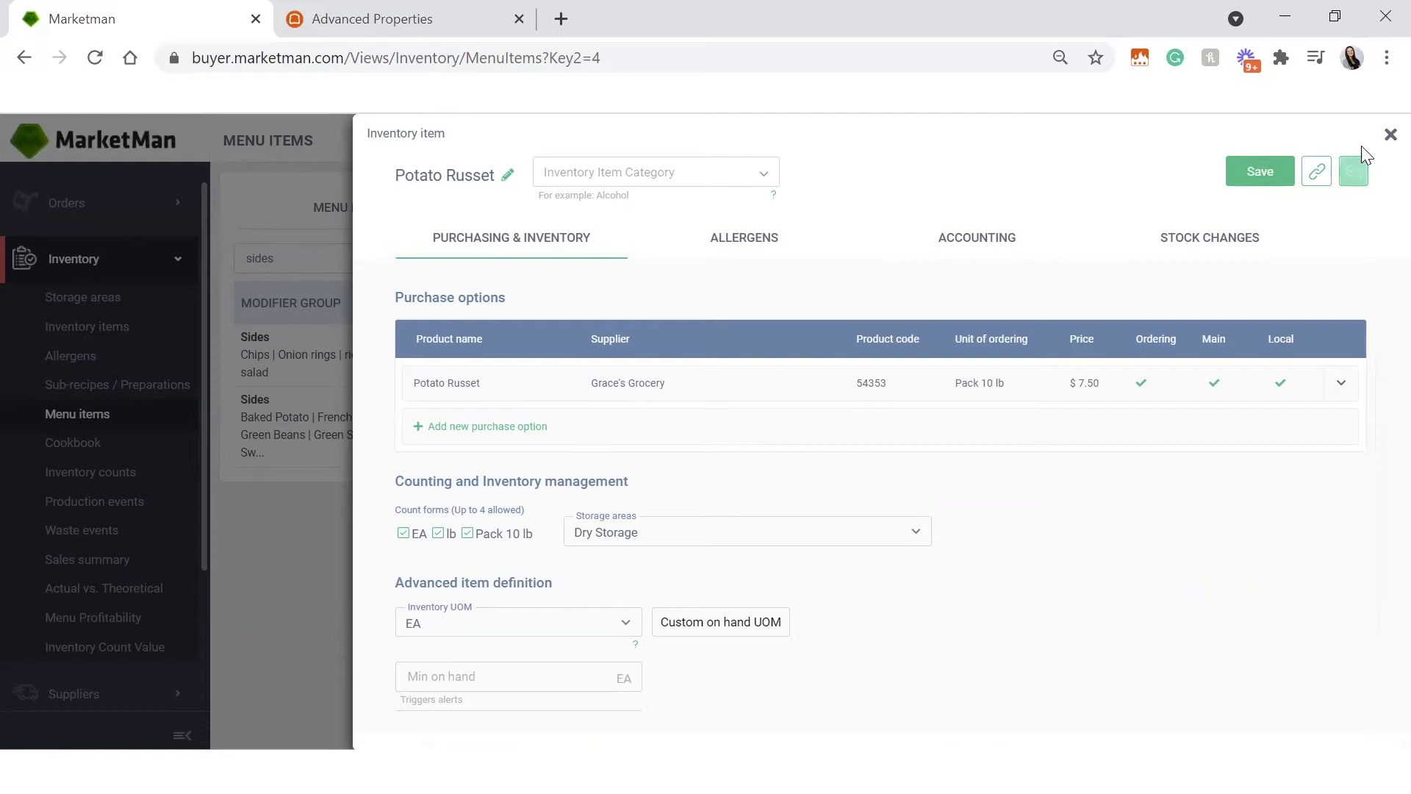
{"action": "left_click", "coordinate": [1389, 135]}
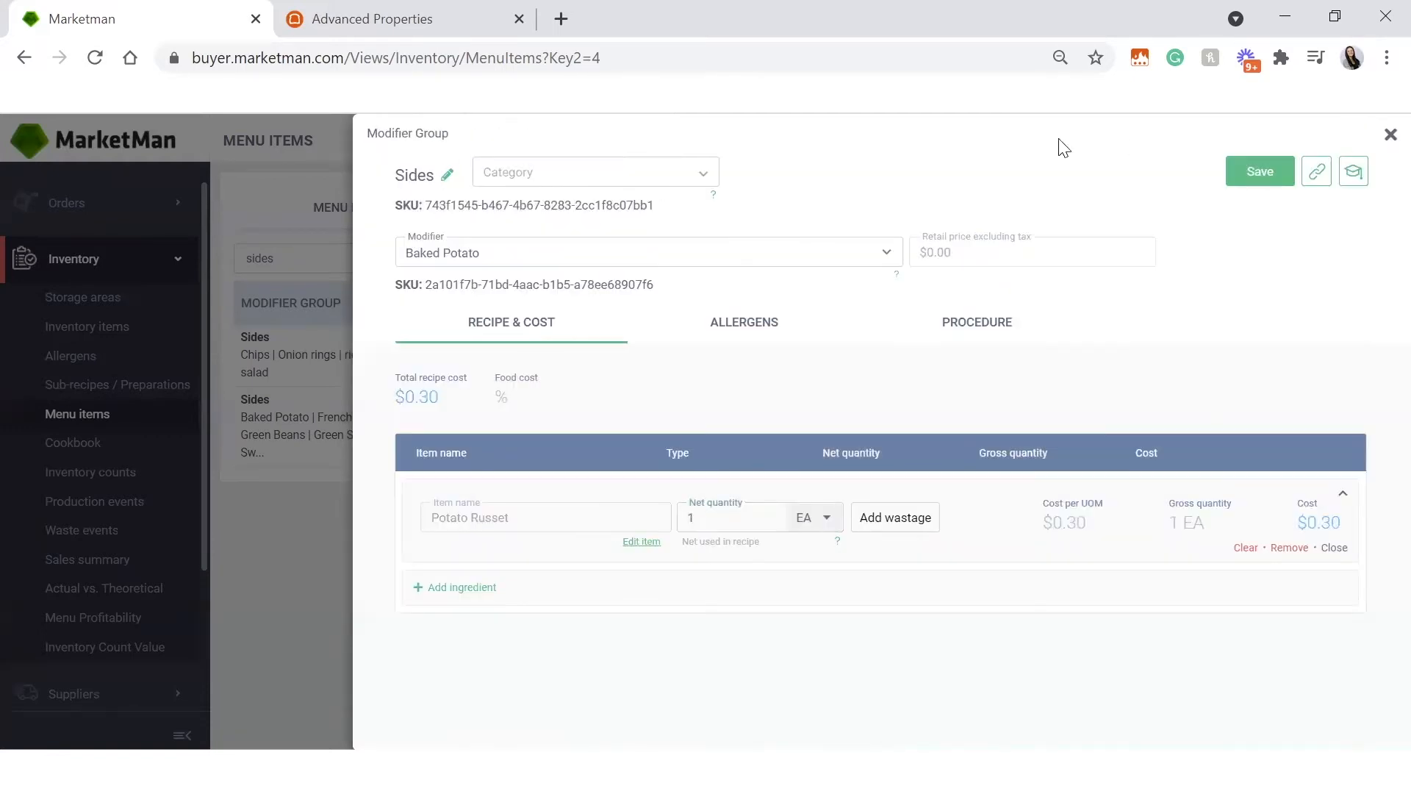
- Review the recipes of the French Fries and Sweet Potato Fries modifiers in the Sides group
{"action": "left_click", "coordinate": [773, 246]}
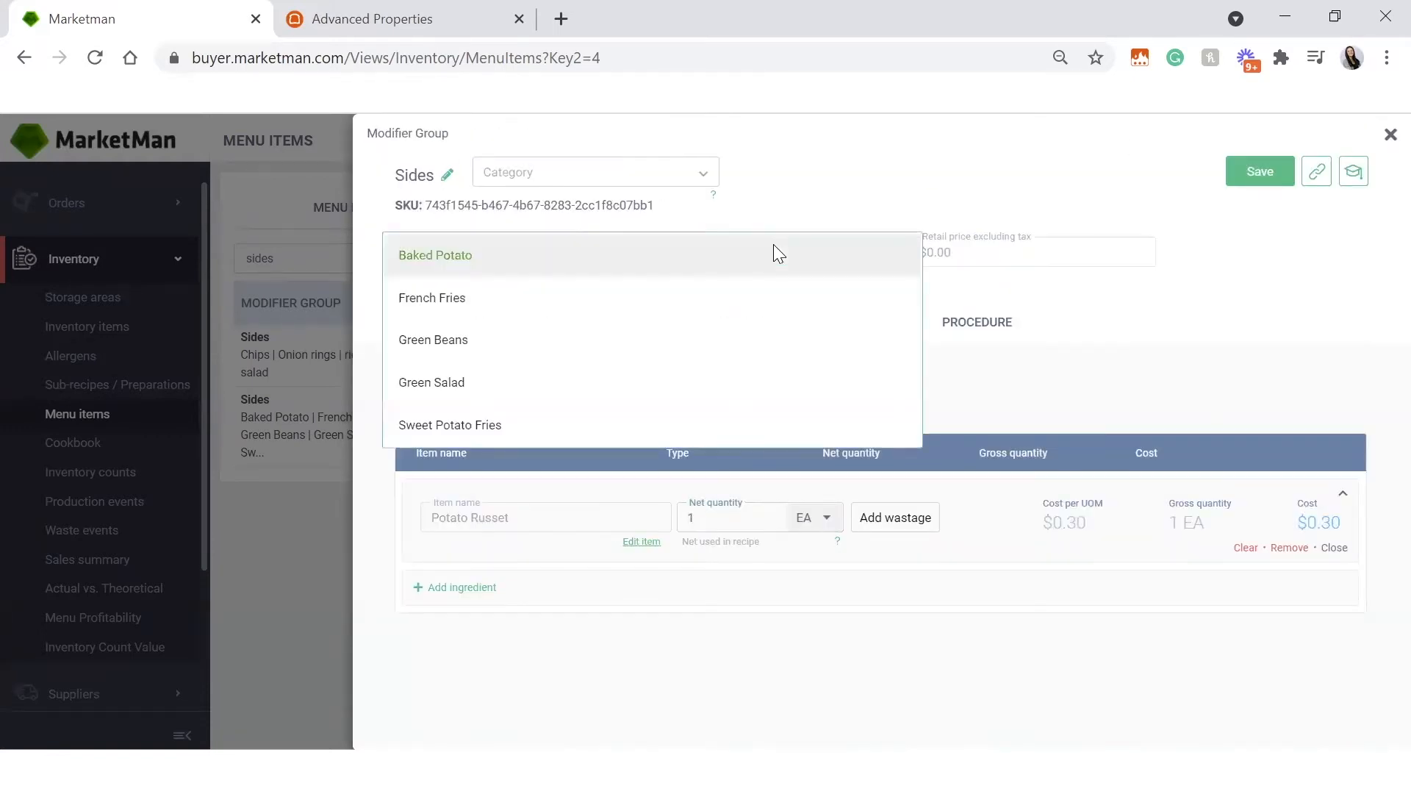
{"action": "left_click", "coordinate": [451, 309]}
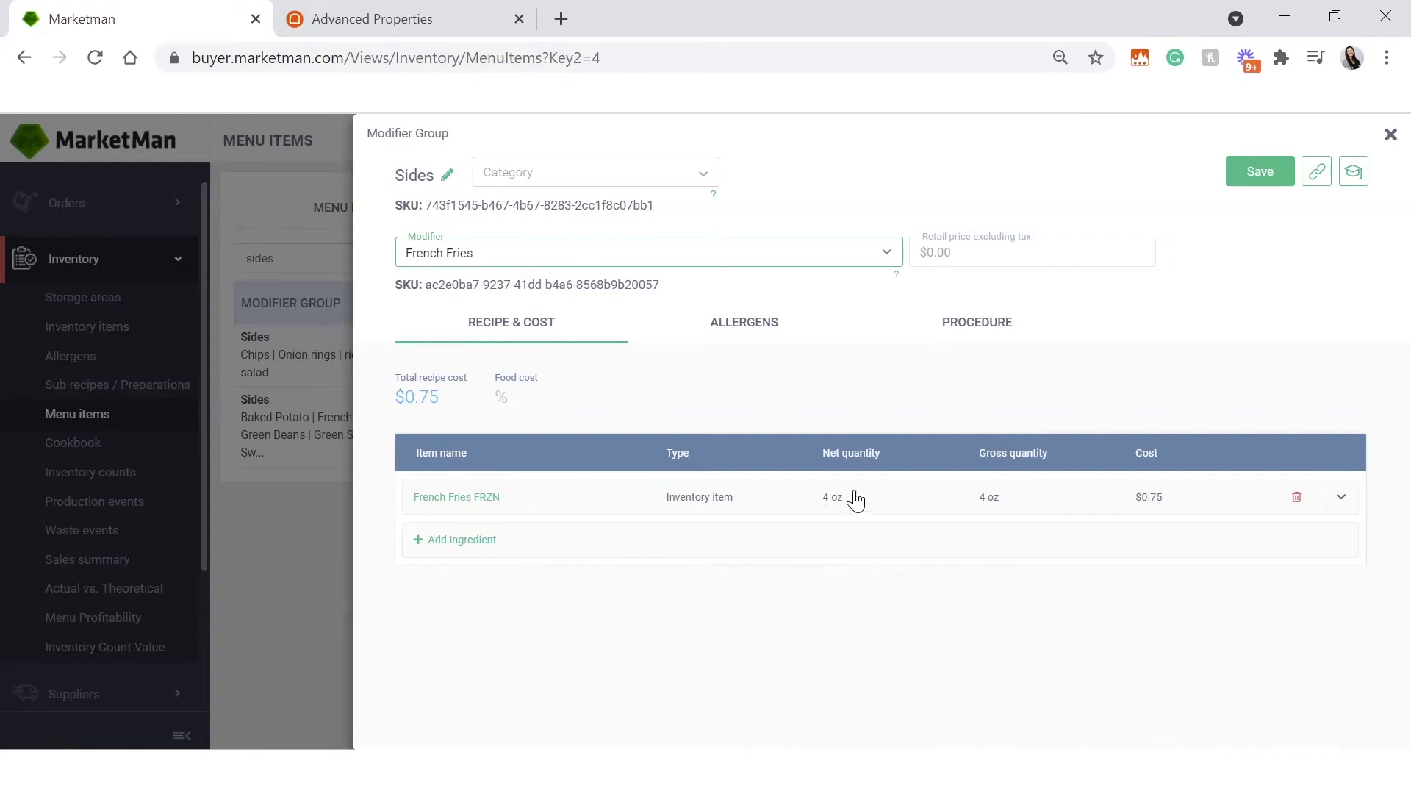
{"action": "left_click", "coordinate": [798, 261]}
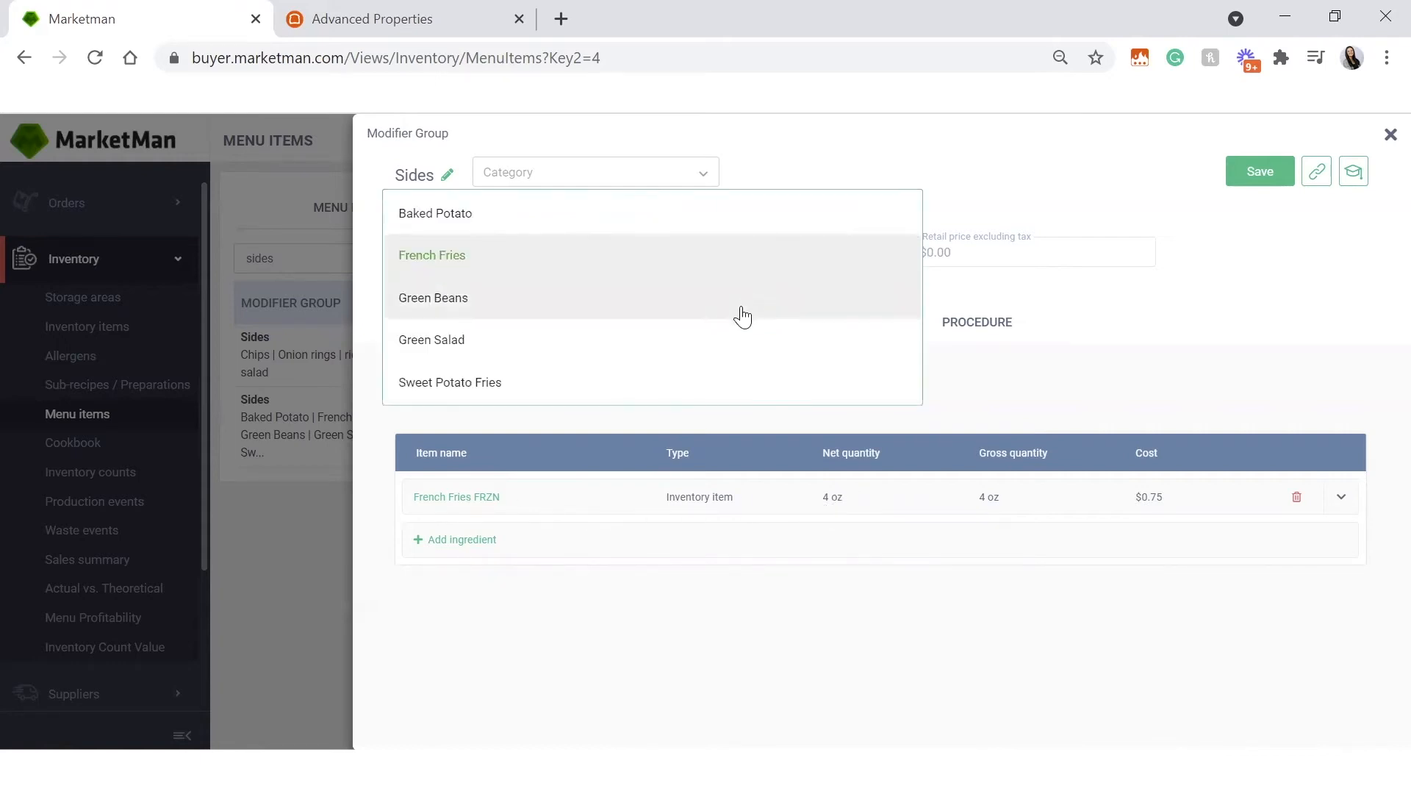
{"action": "left_click", "coordinate": [715, 379]}
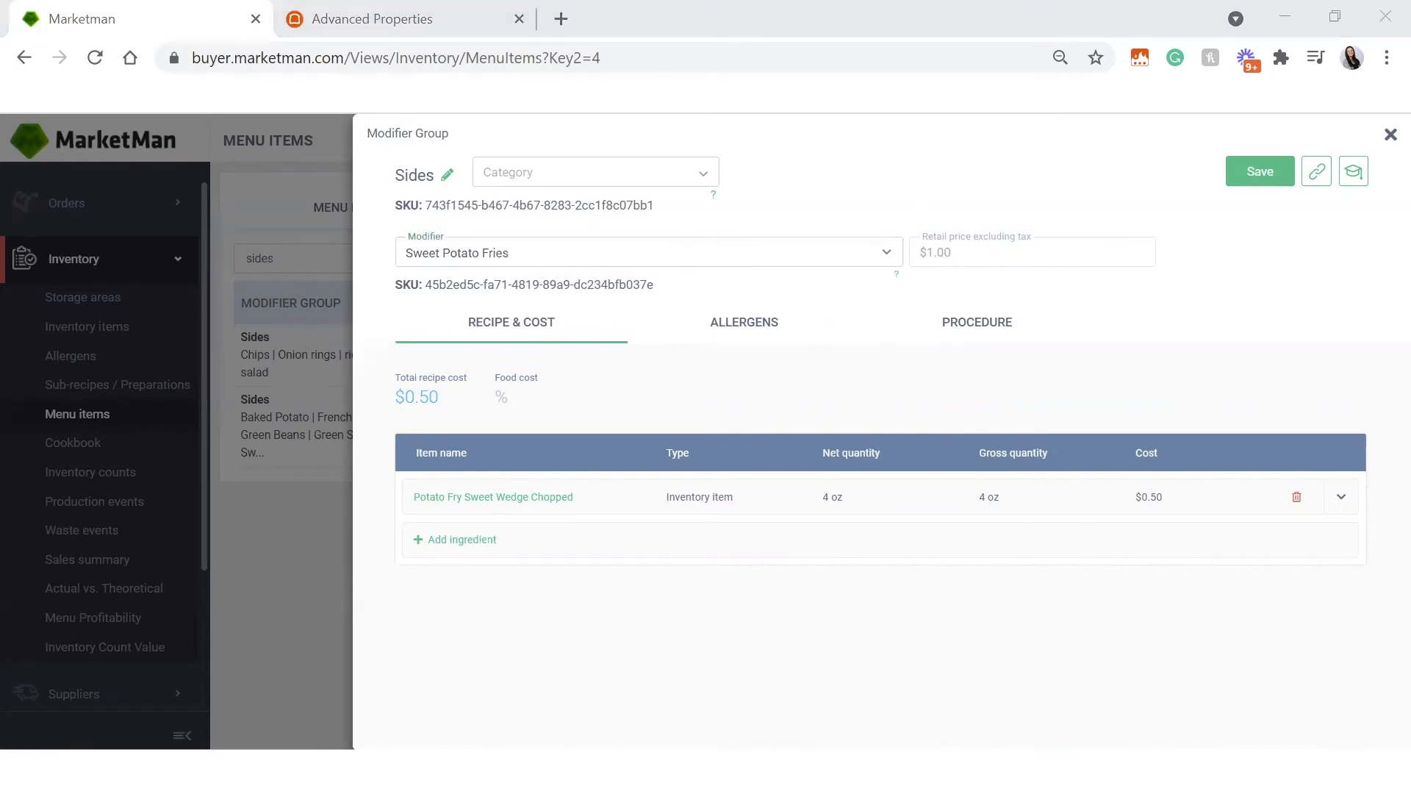
- Examine the allergen information and the cooking procedure fields of the Sweet Potato Fries modifier
{"action": "left_click", "coordinate": [760, 333]}
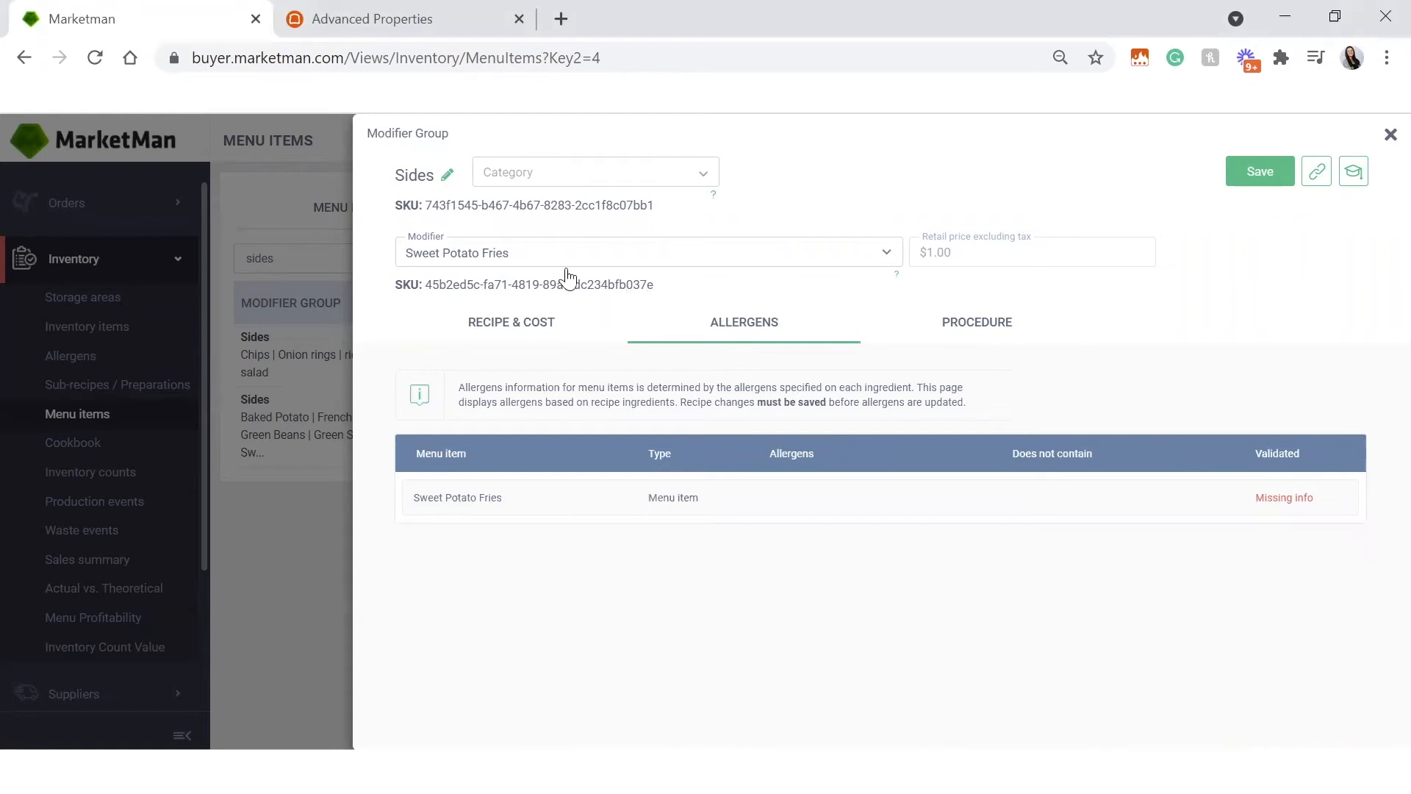
{"action": "left_click", "coordinate": [1002, 331]}
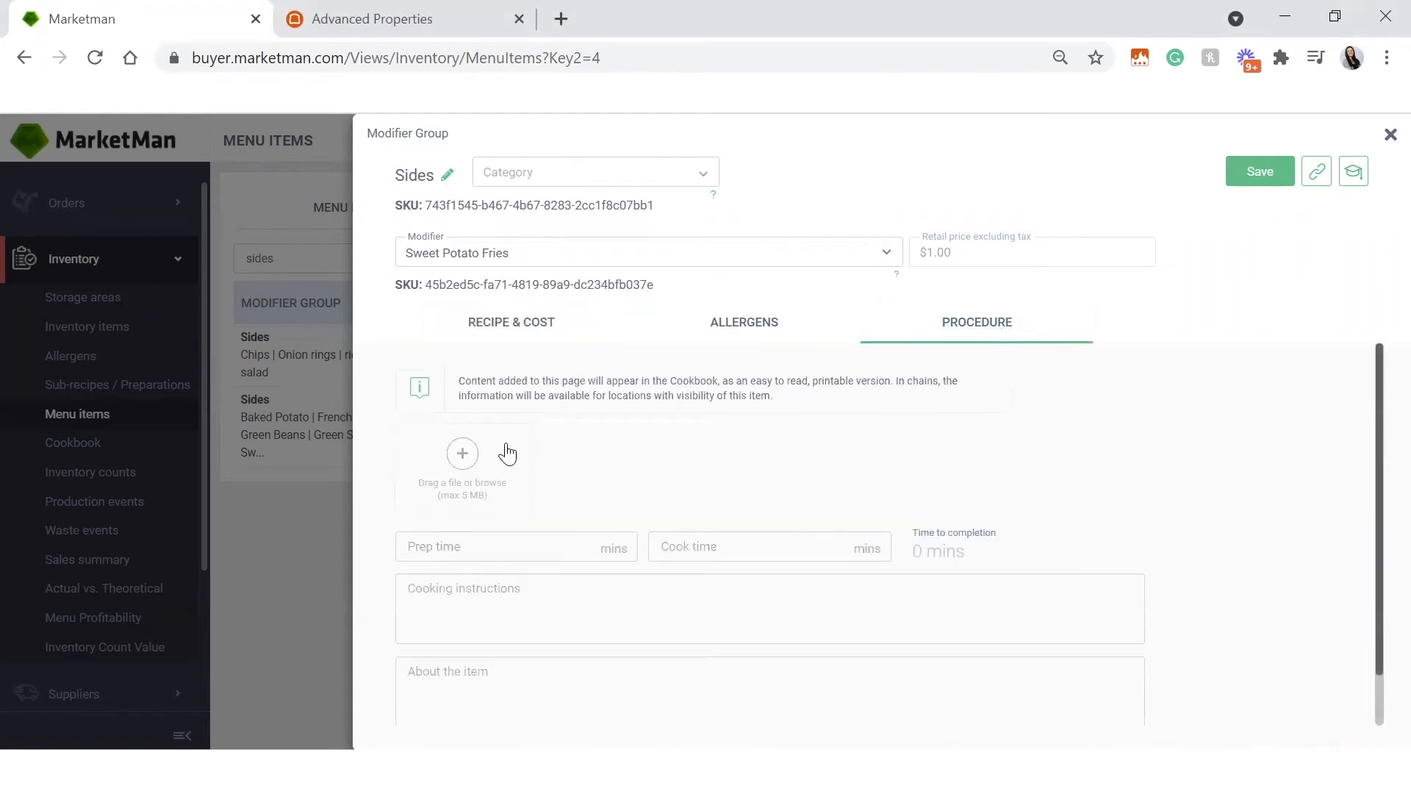
{"action": "scroll", "coordinate": [893, 437], "scroll_direction": "down", "scroll_amount": 1}
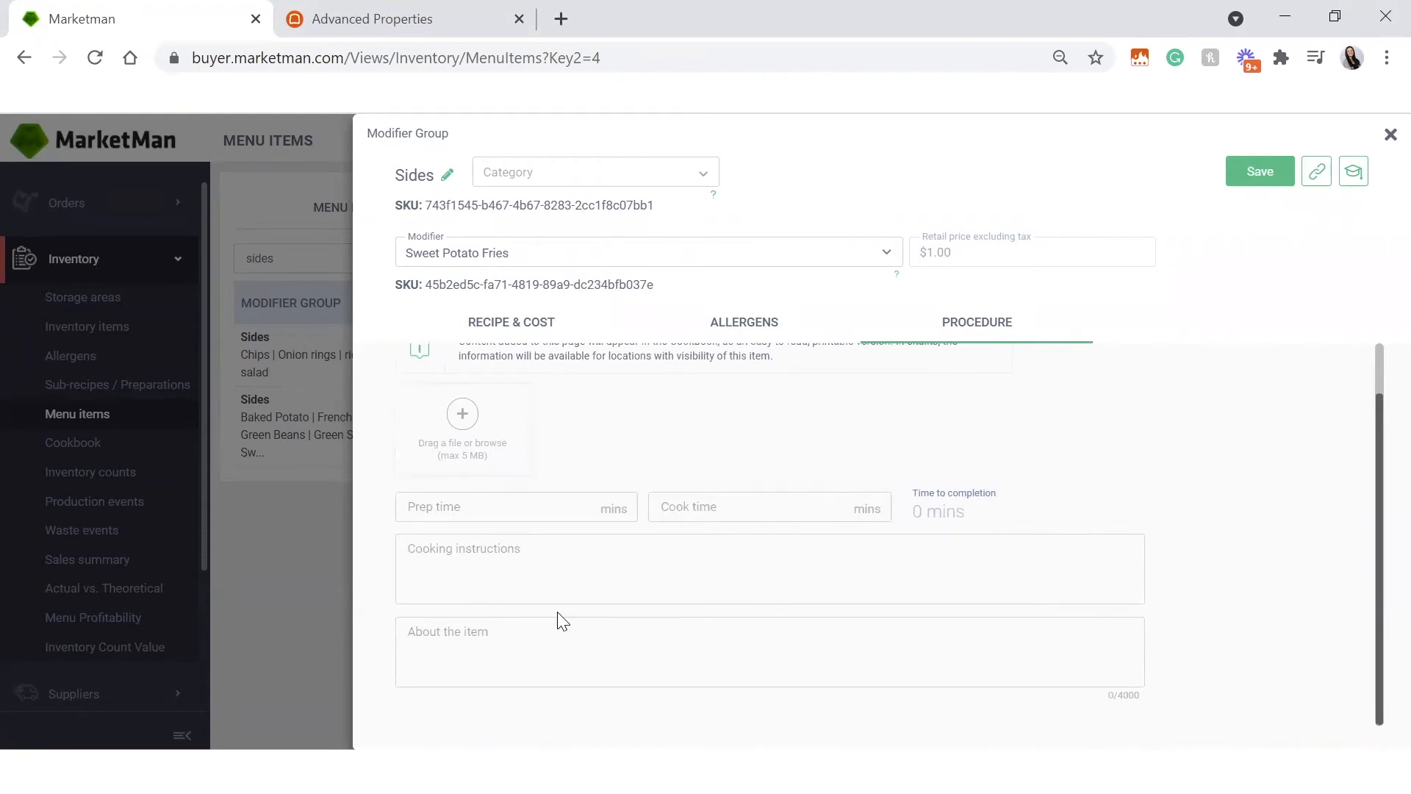
- Save the changes to the Sides modifier group
{"action": "left_click", "coordinate": [589, 252]}
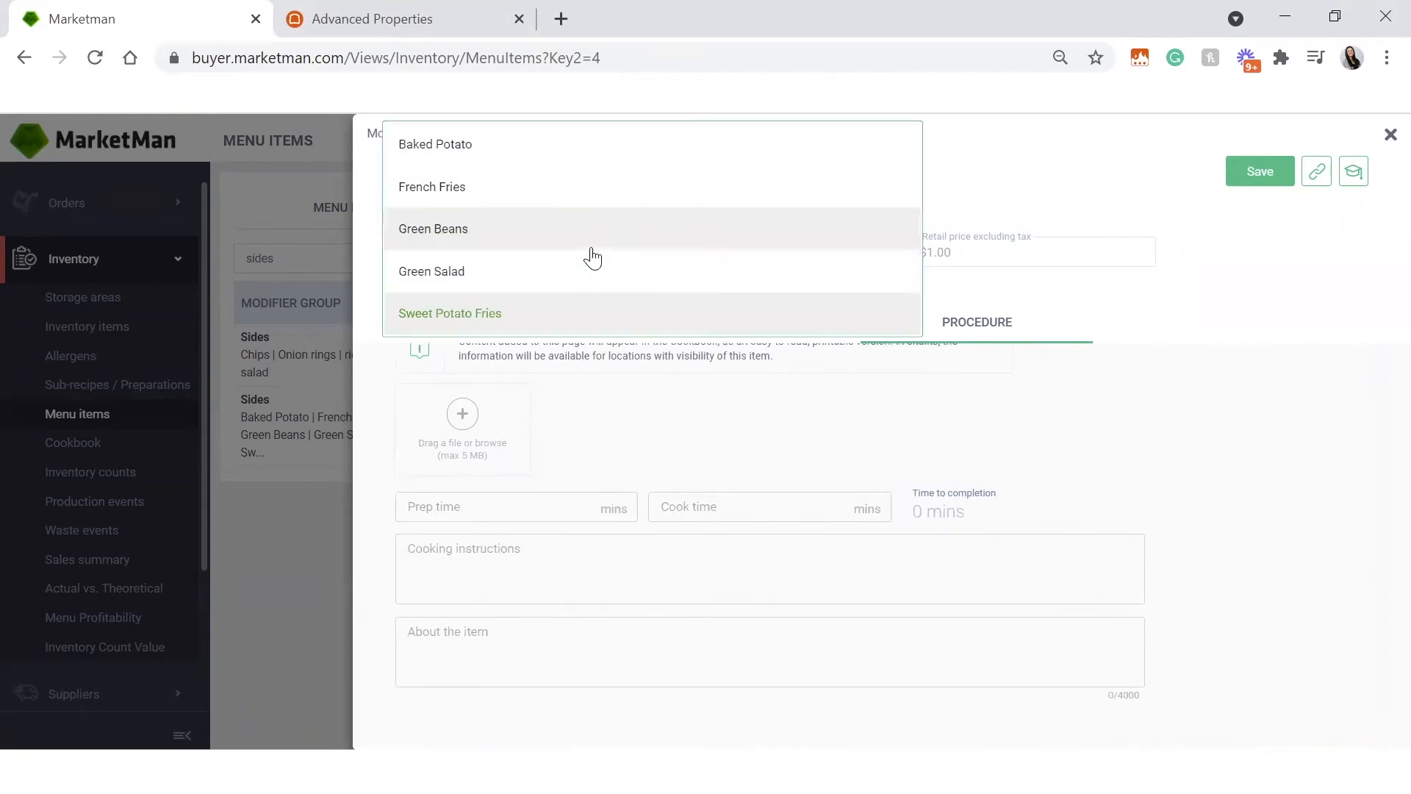
{"action": "left_click", "coordinate": [1231, 370]}
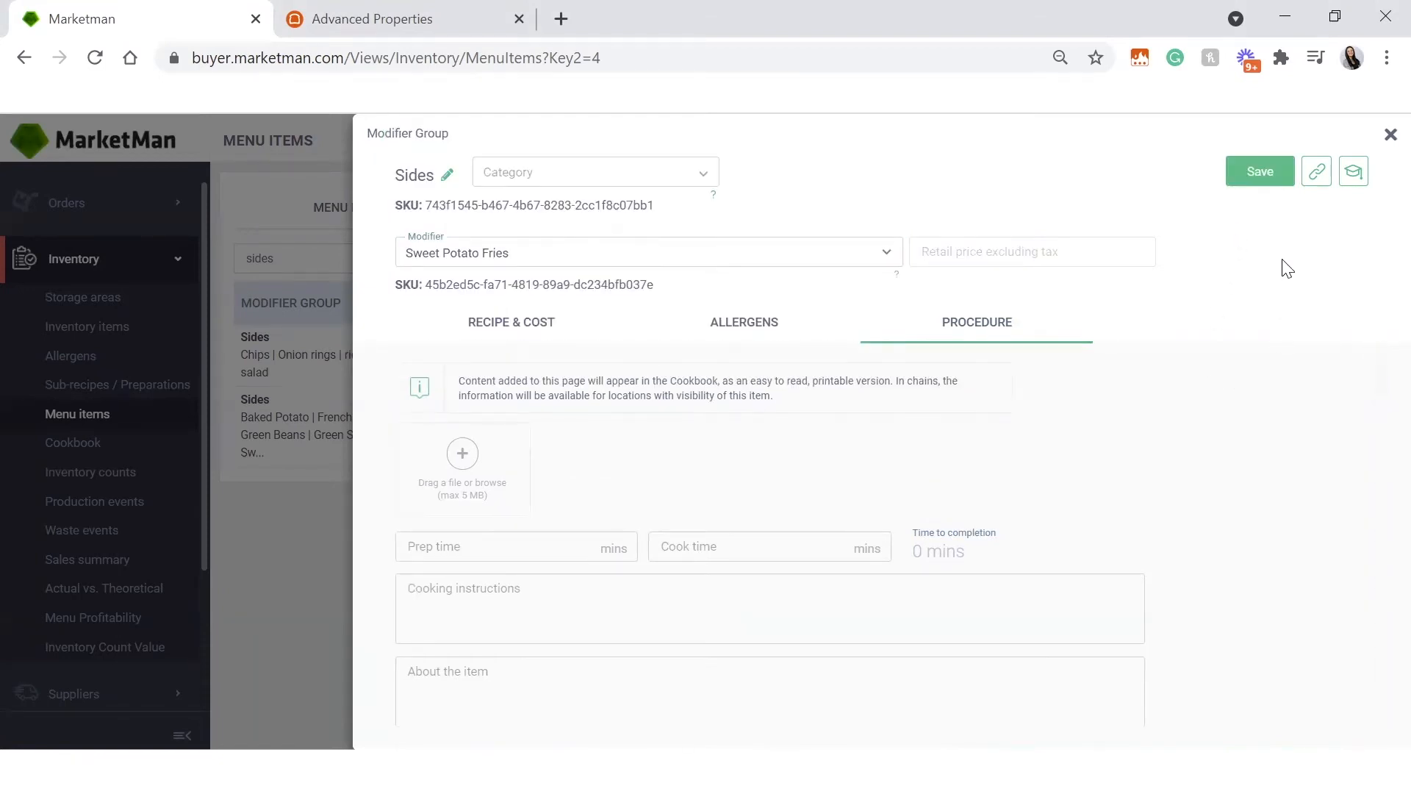
{"action": "left_click", "coordinate": [1259, 173]}
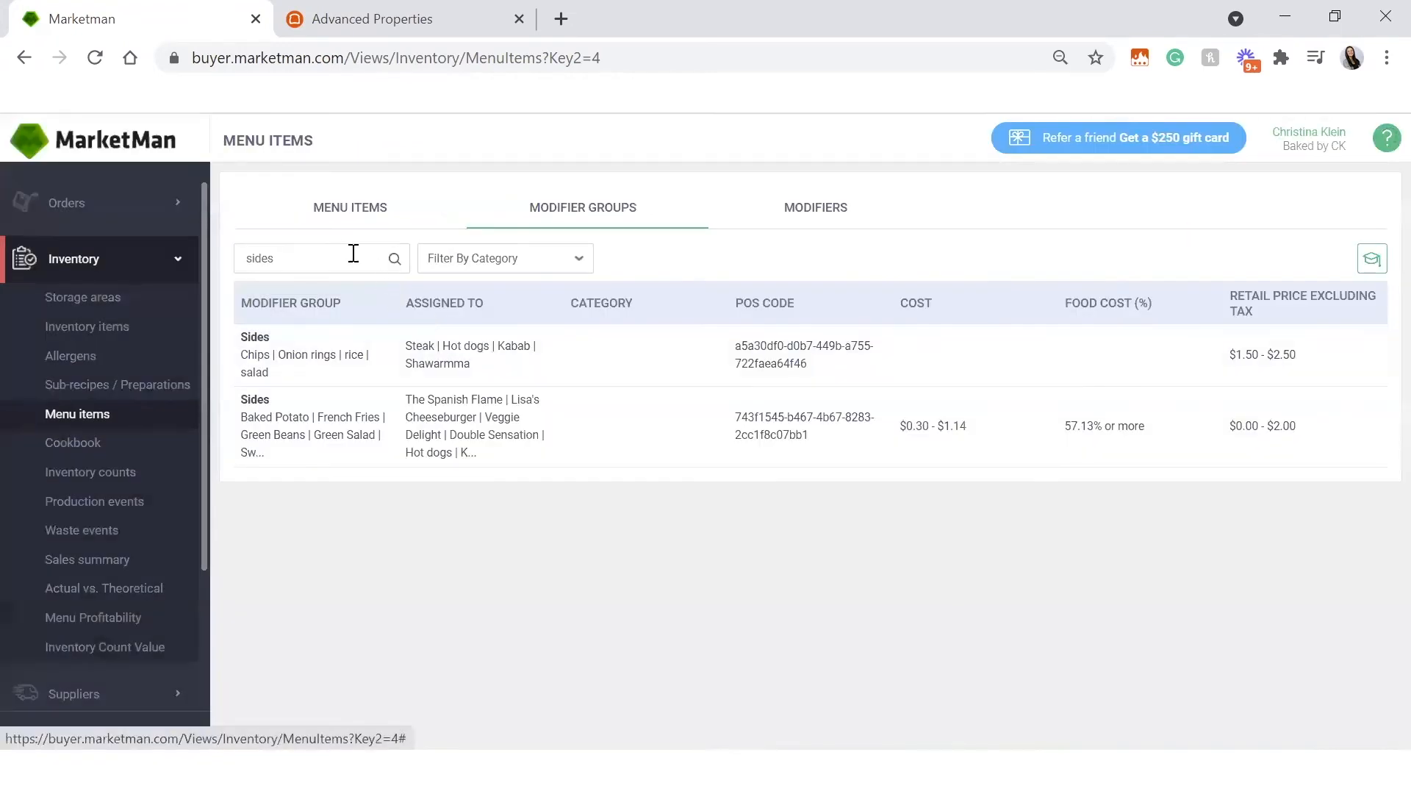
- Search the menu items for "coffee" and open the Regular Coffee item
{"action": "left_click", "coordinate": [343, 213]}
{"action": "left_click", "coordinate": [316, 258]}
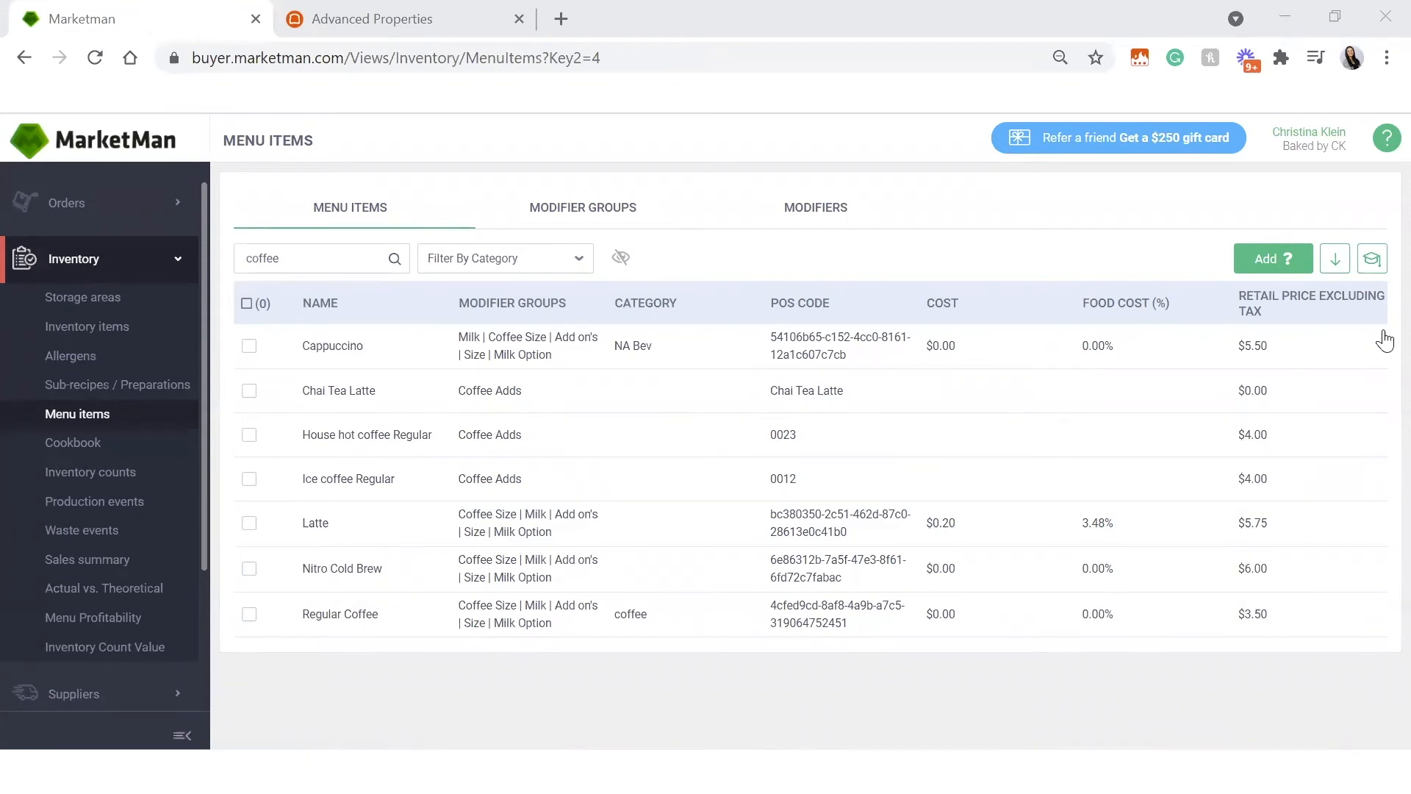
{"action": "left_click", "coordinate": [378, 619]}
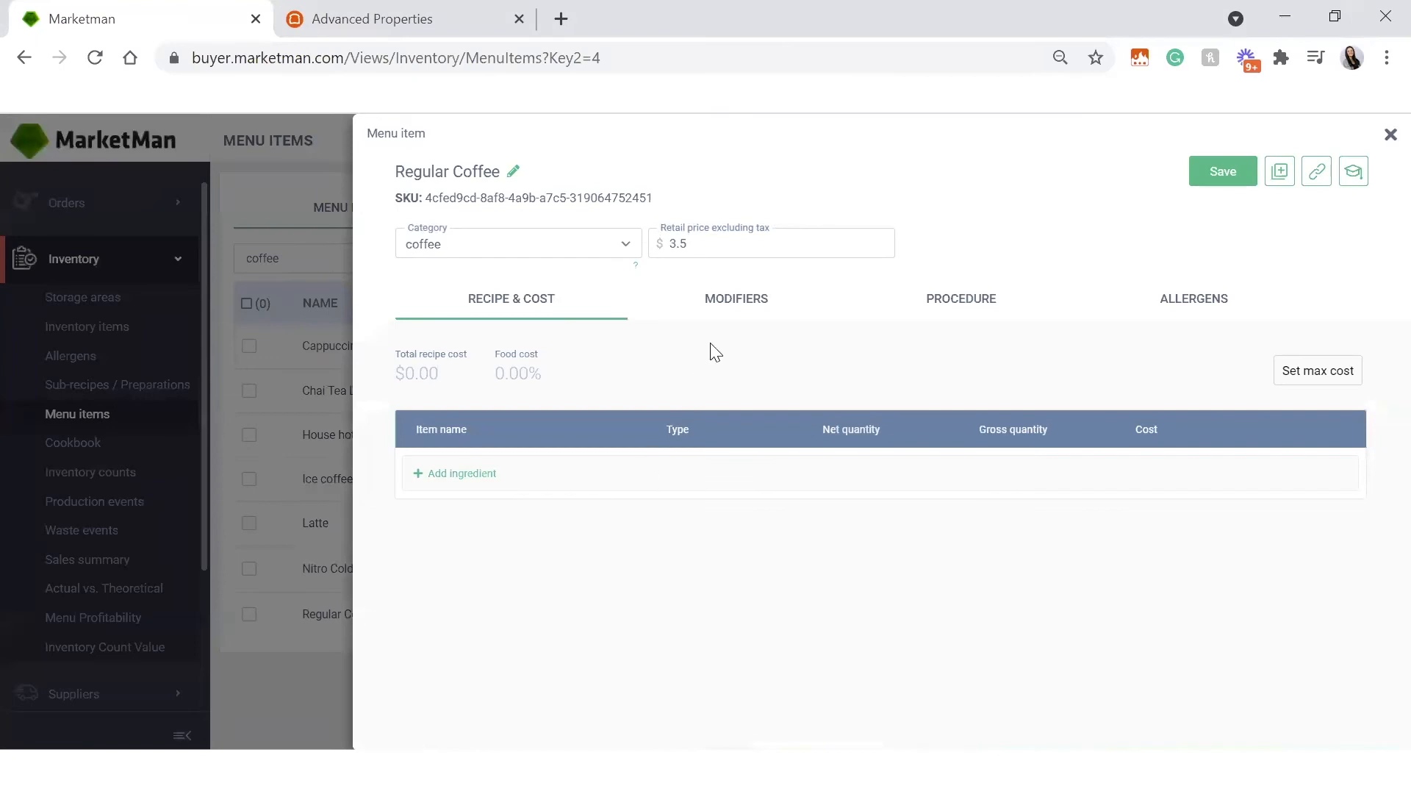
- Start adding modifier recipes to Regular Coffee, choosing the Milk Option group with all of its modifiers
{"action": "left_click", "coordinate": [754, 296]}
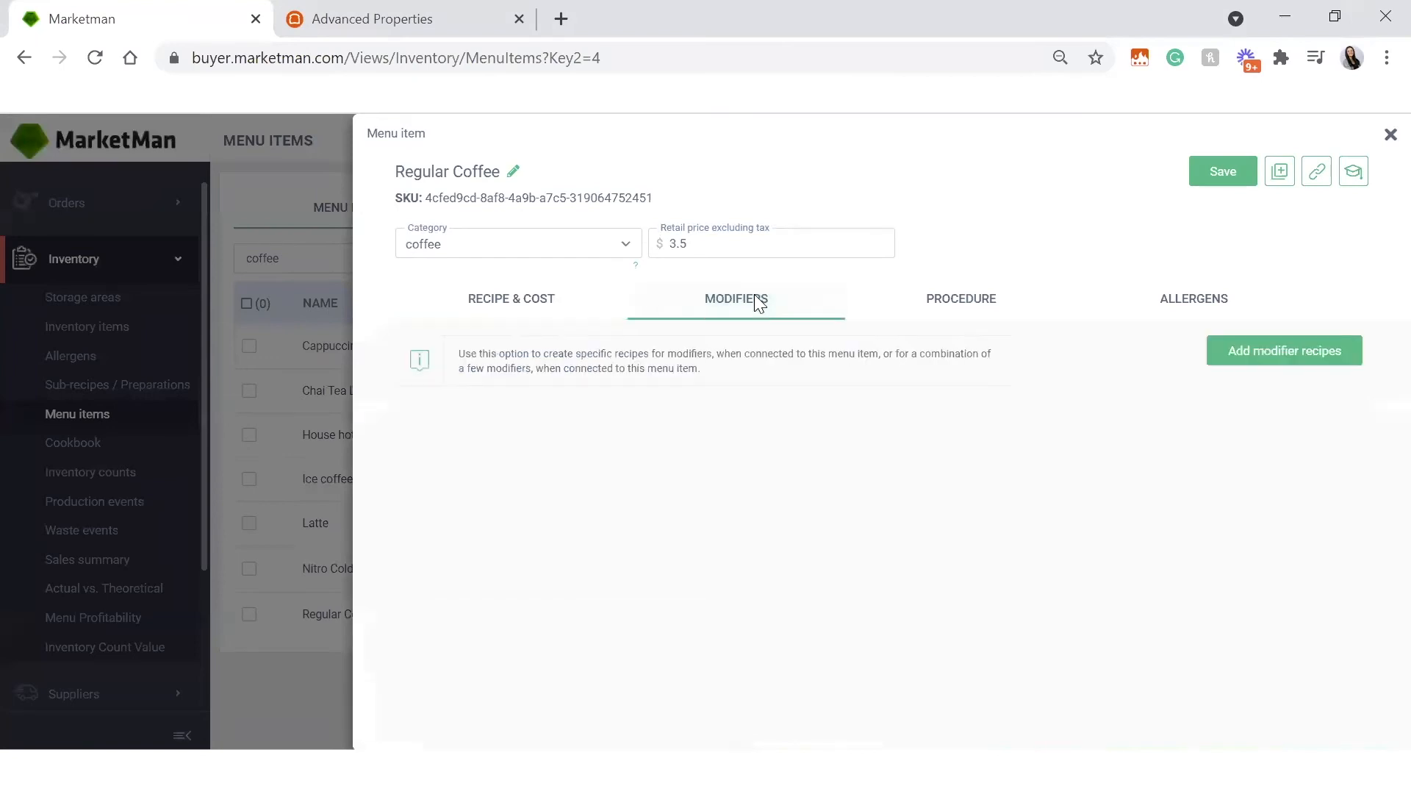
{"action": "left_click", "coordinate": [1315, 352]}
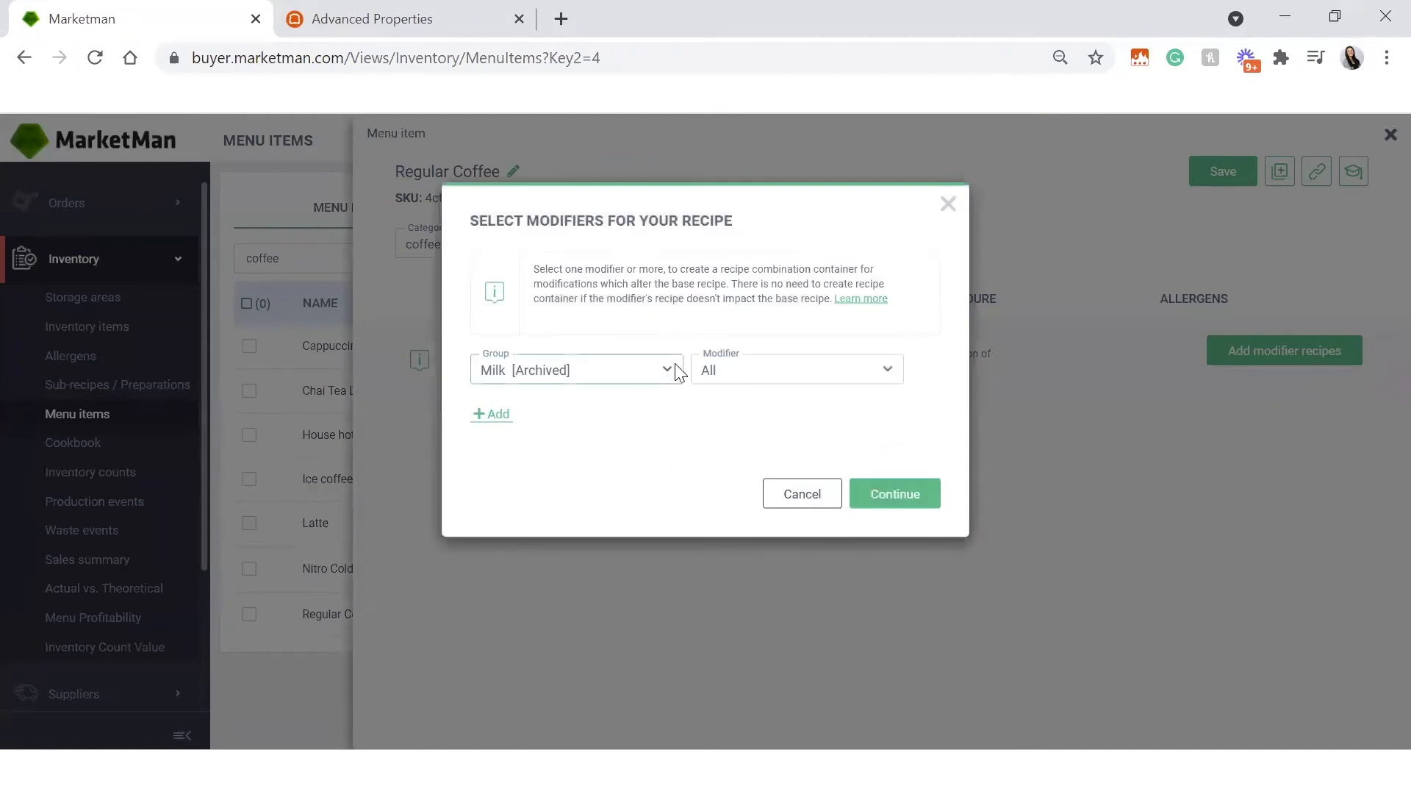
{"action": "left_click", "coordinate": [674, 369]}
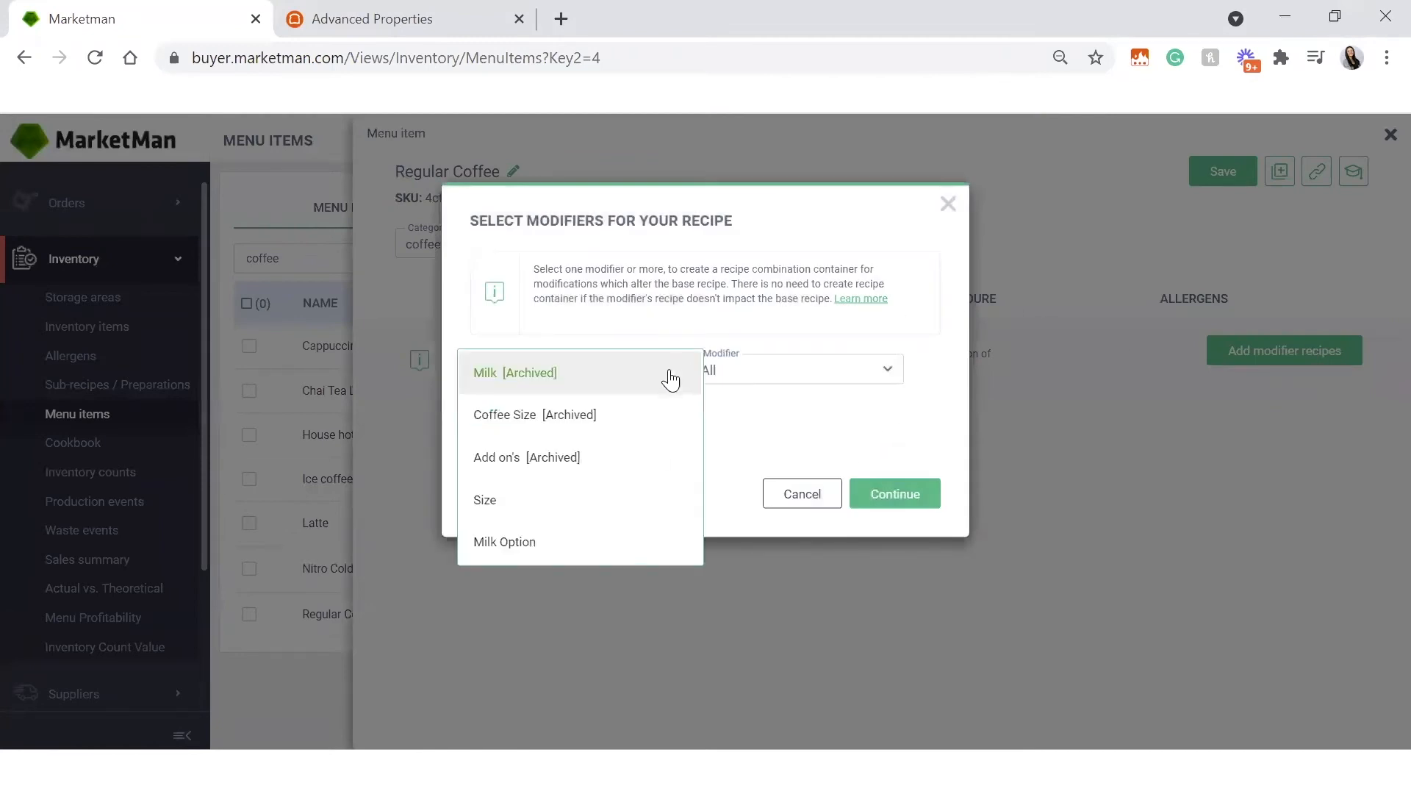
{"action": "left_click", "coordinate": [624, 542]}
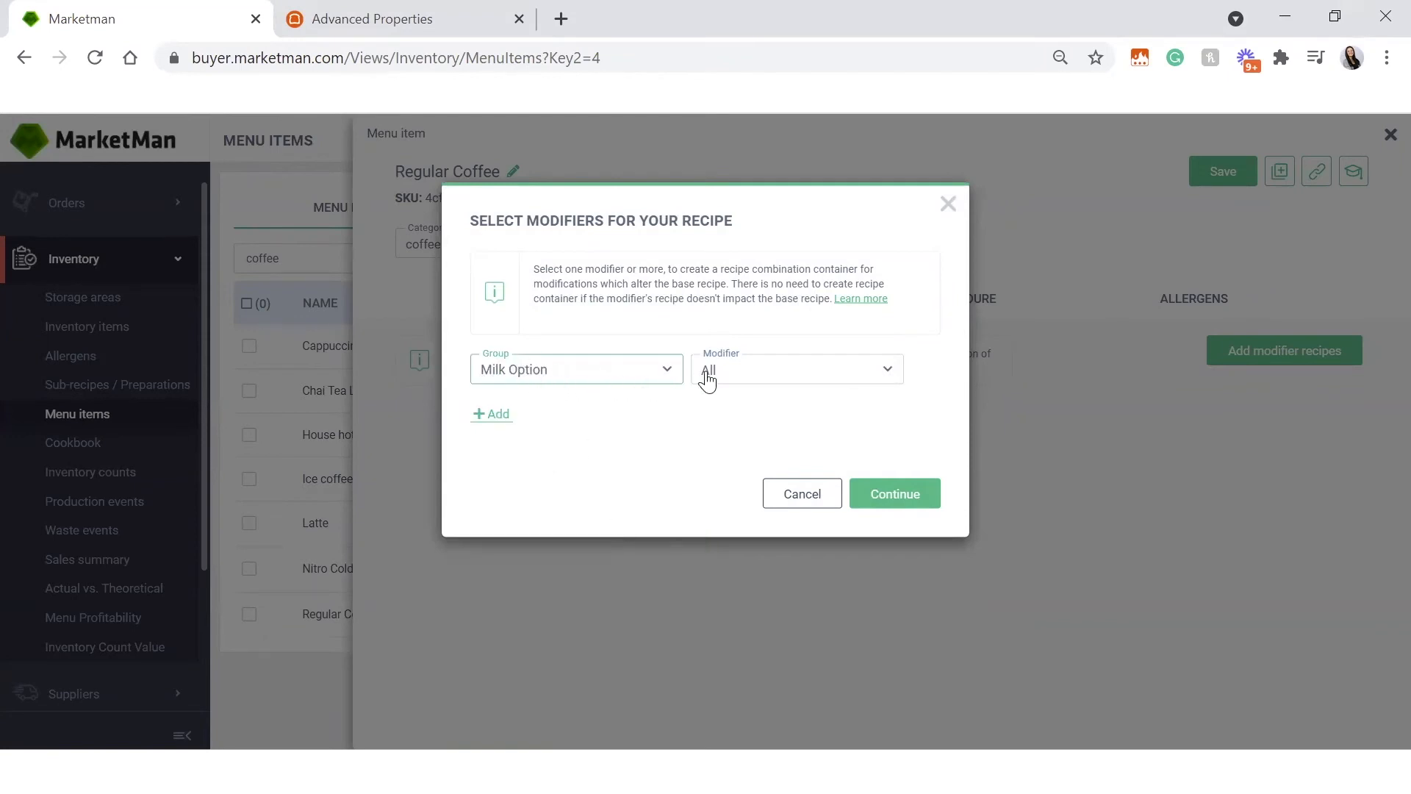
{"action": "left_click", "coordinate": [791, 368]}
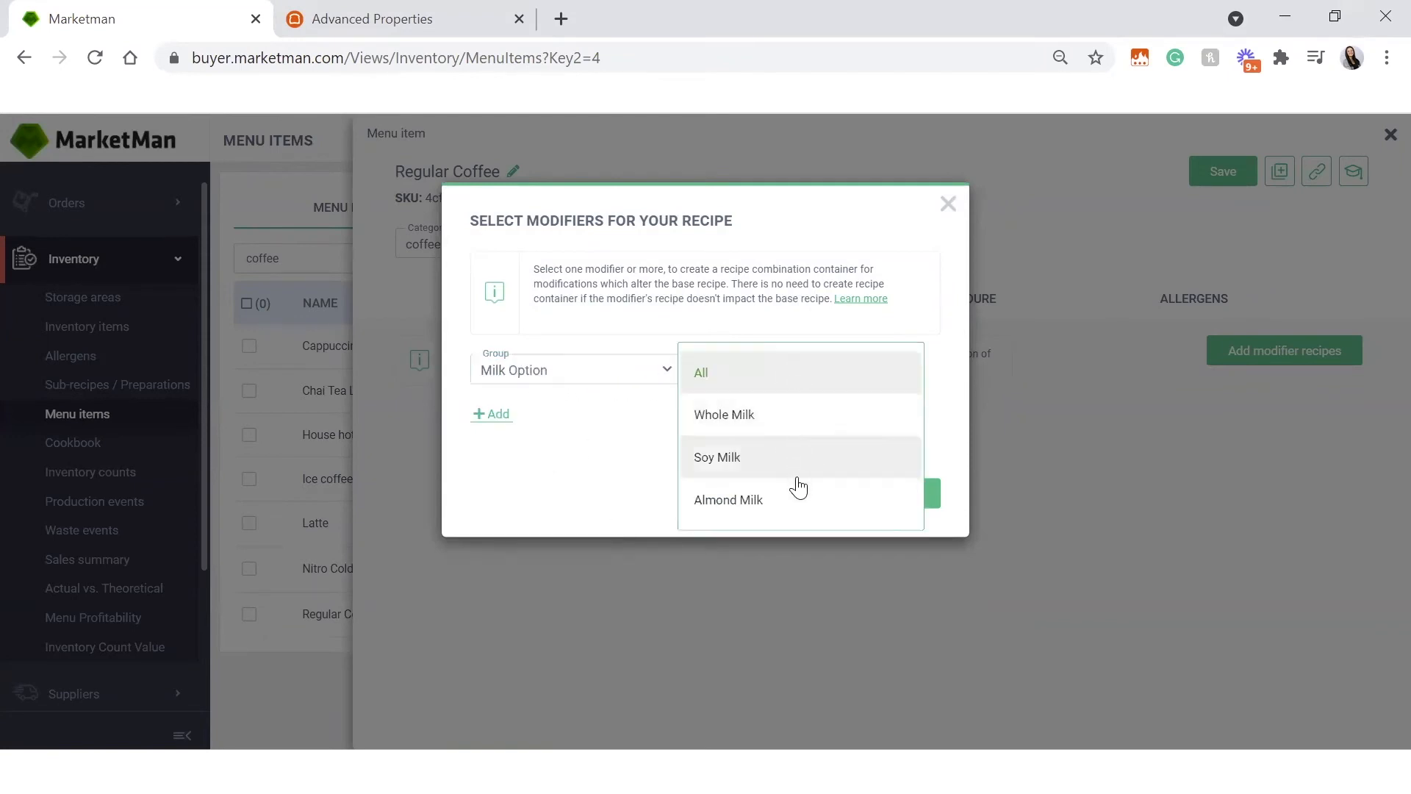
{"action": "left_click", "coordinate": [744, 385]}
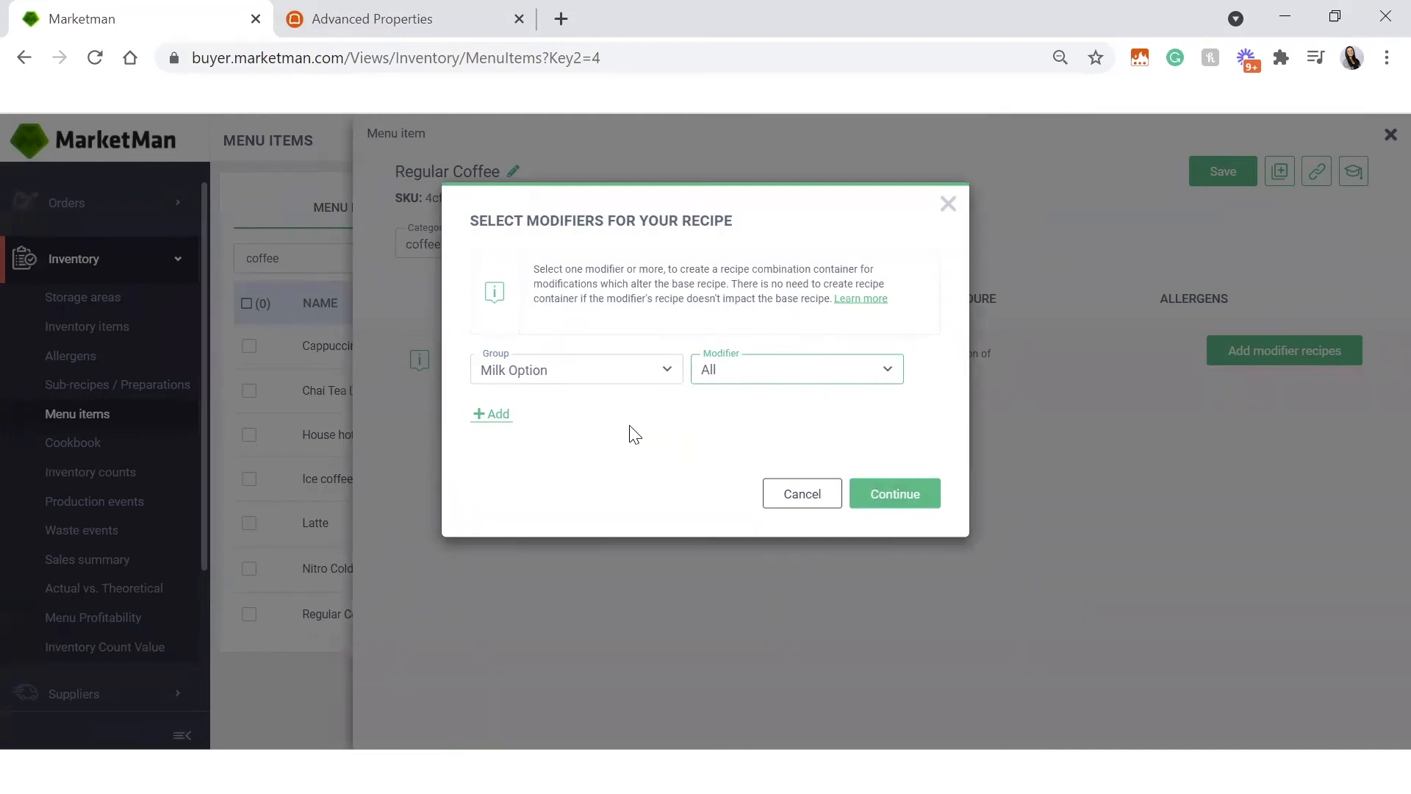
- Add the Size group with all of its modifiers to the combination and generate the modifier recipes
{"action": "left_click", "coordinate": [491, 414]}
{"action": "left_click", "coordinate": [544, 413]}
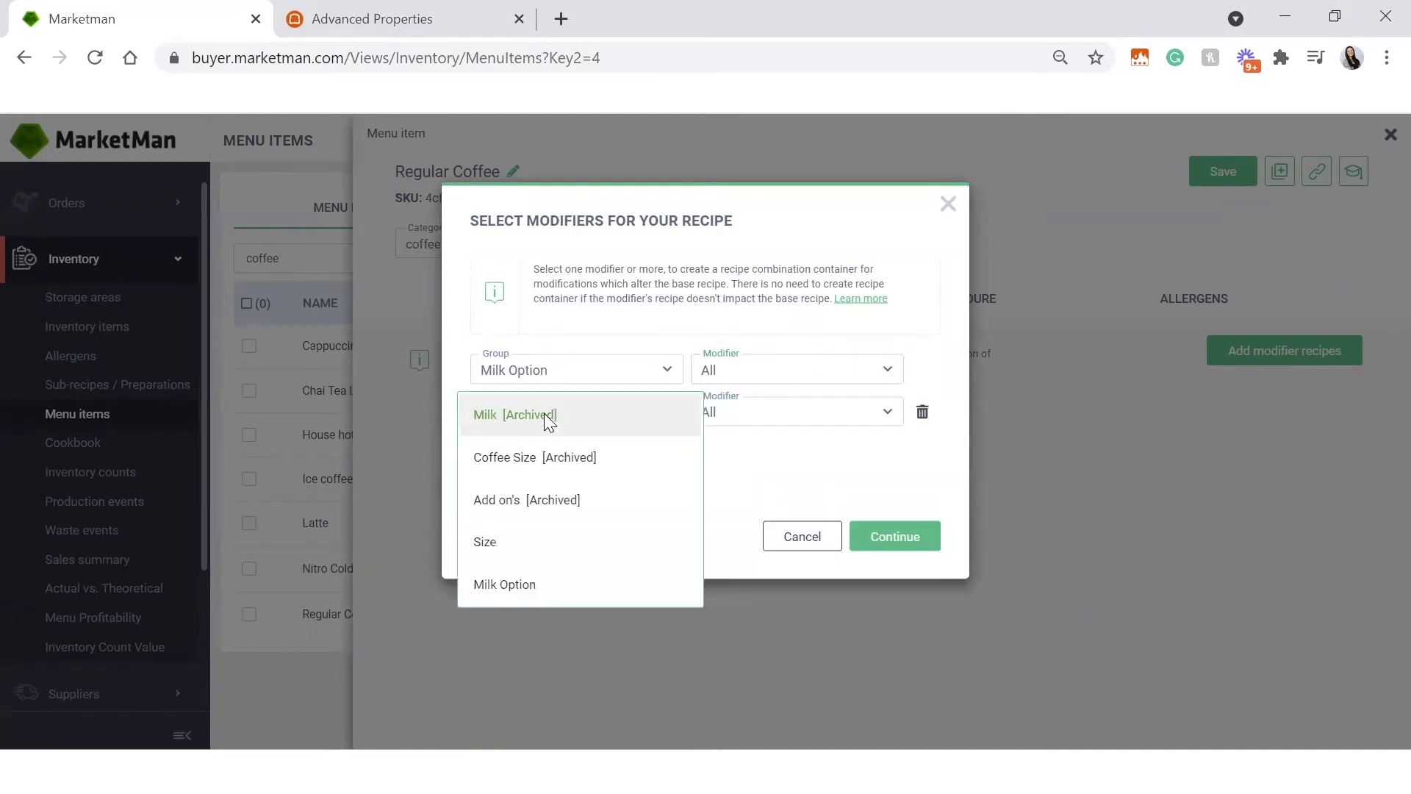
{"action": "left_click", "coordinate": [561, 542]}
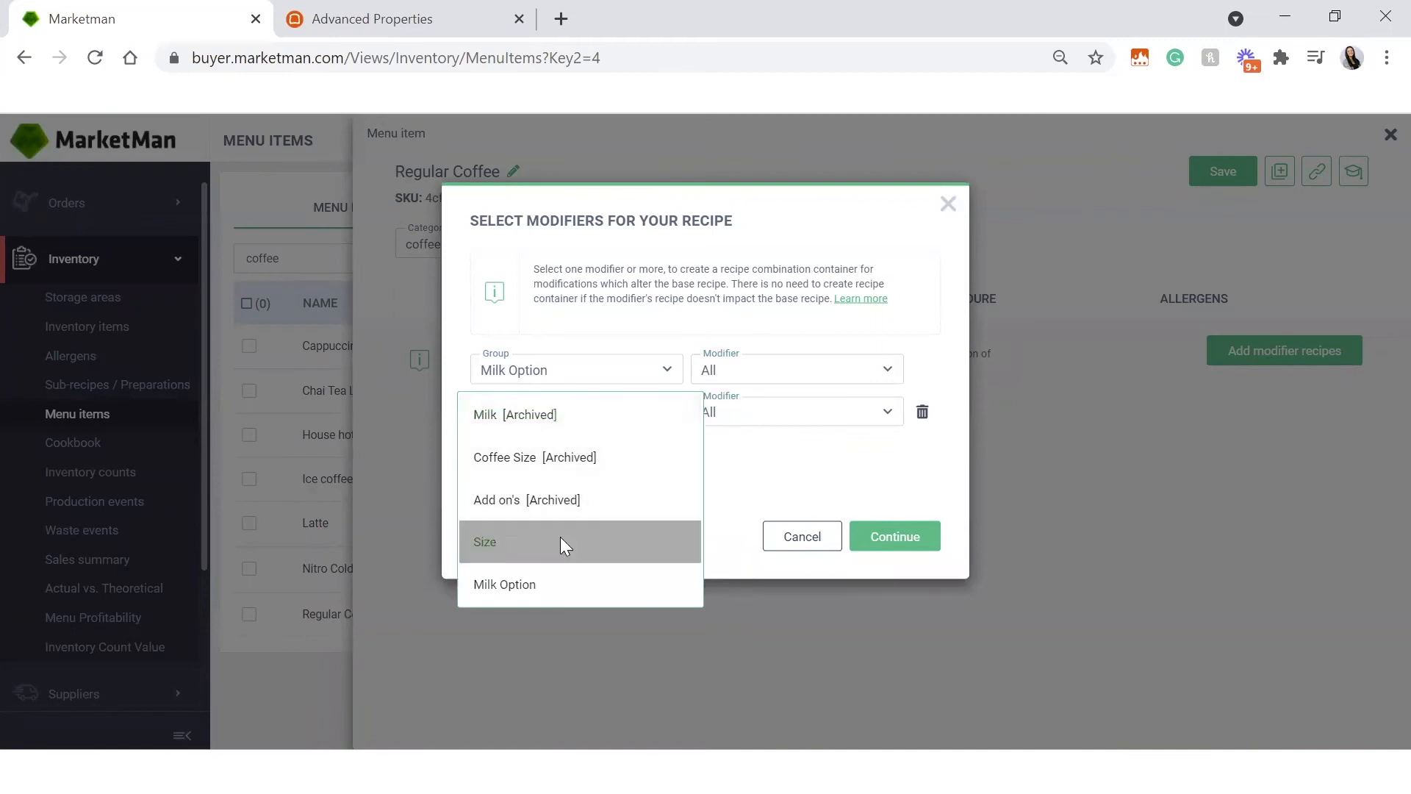
{"action": "left_click", "coordinate": [750, 413]}
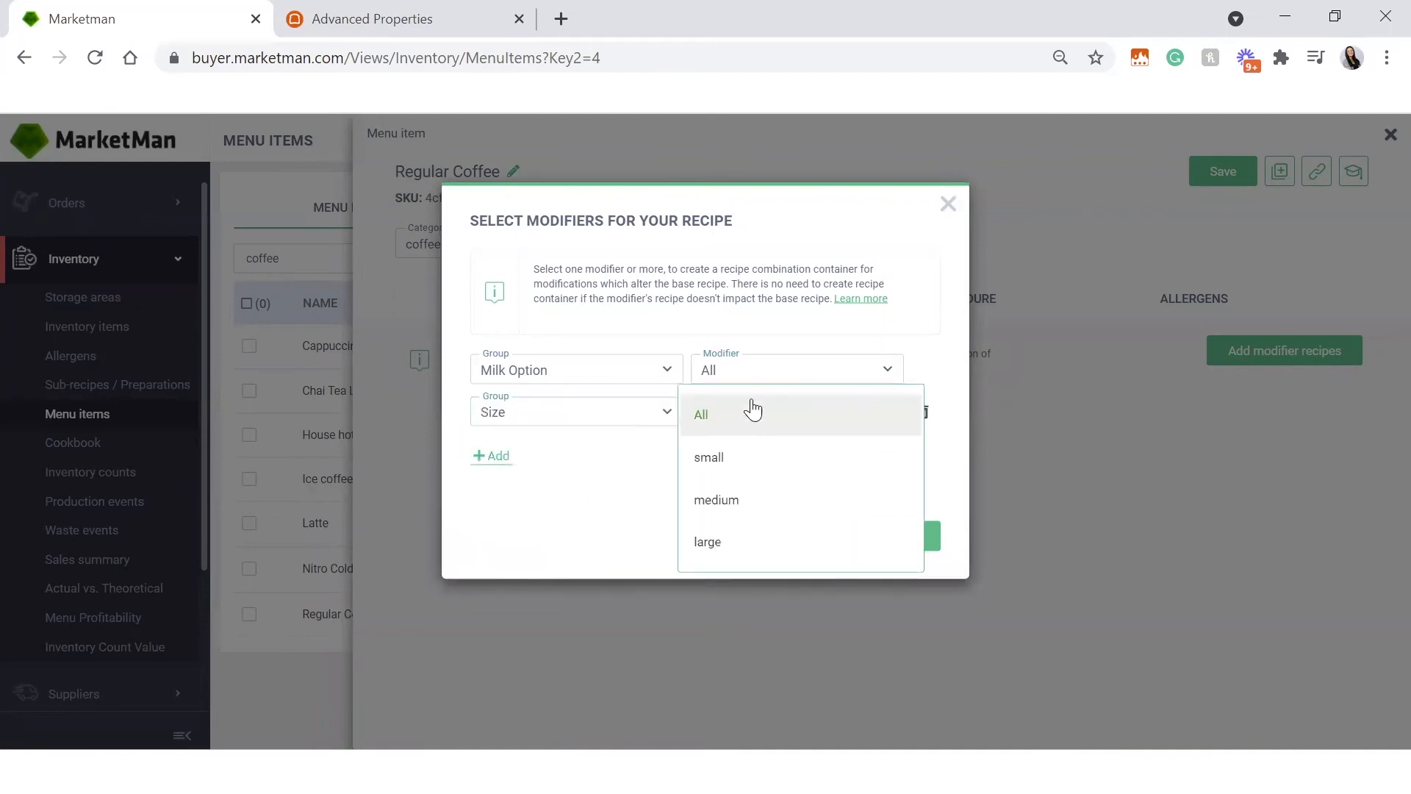
{"action": "left_click", "coordinate": [565, 490]}
{"action": "left_click", "coordinate": [926, 541]}
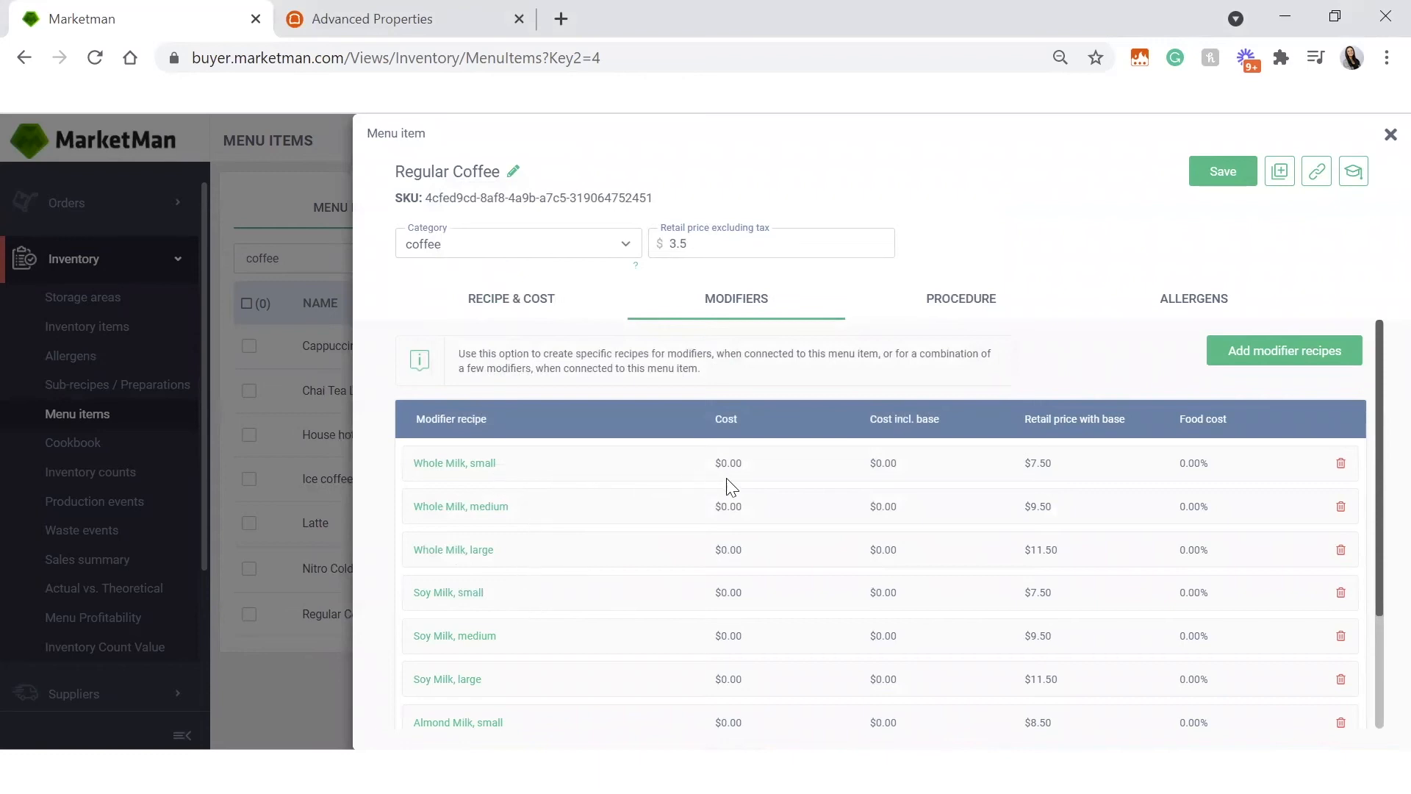
- Add 2 fl-oz of the purchased whole milk item as an ingredient in the Whole Milk, small modifier recipe
{"action": "left_click", "coordinate": [464, 466]}
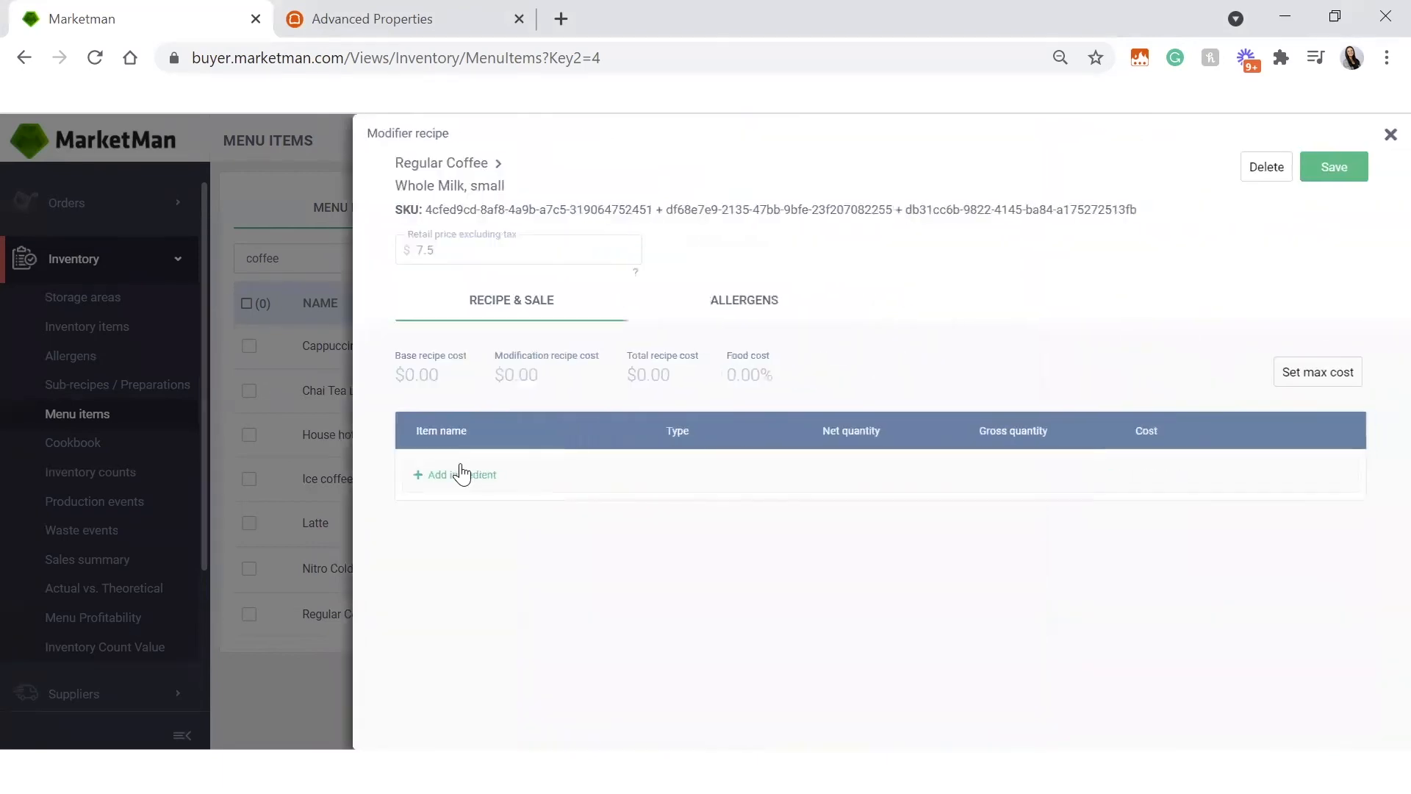
{"action": "left_click", "coordinate": [467, 477]}
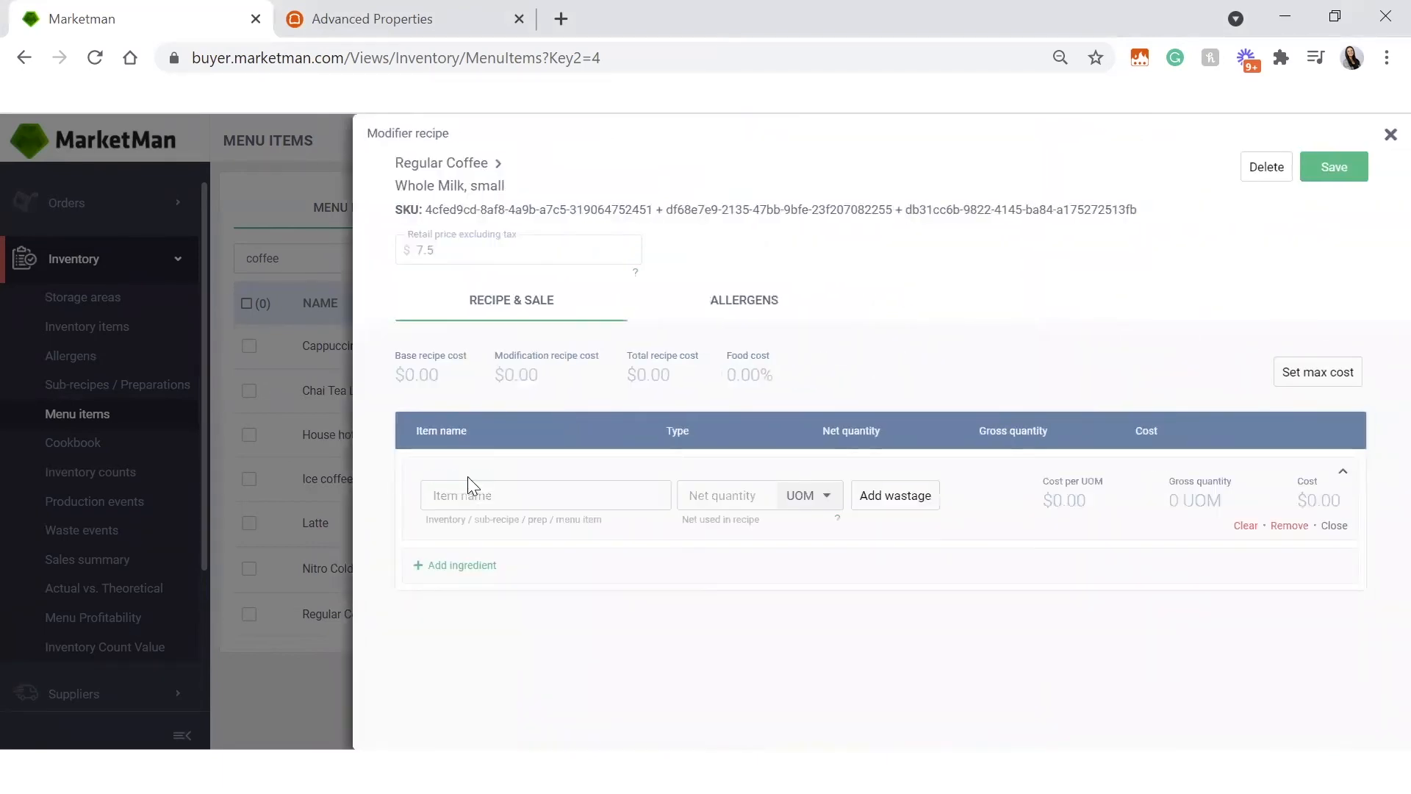
{"action": "left_click", "coordinate": [493, 488]}
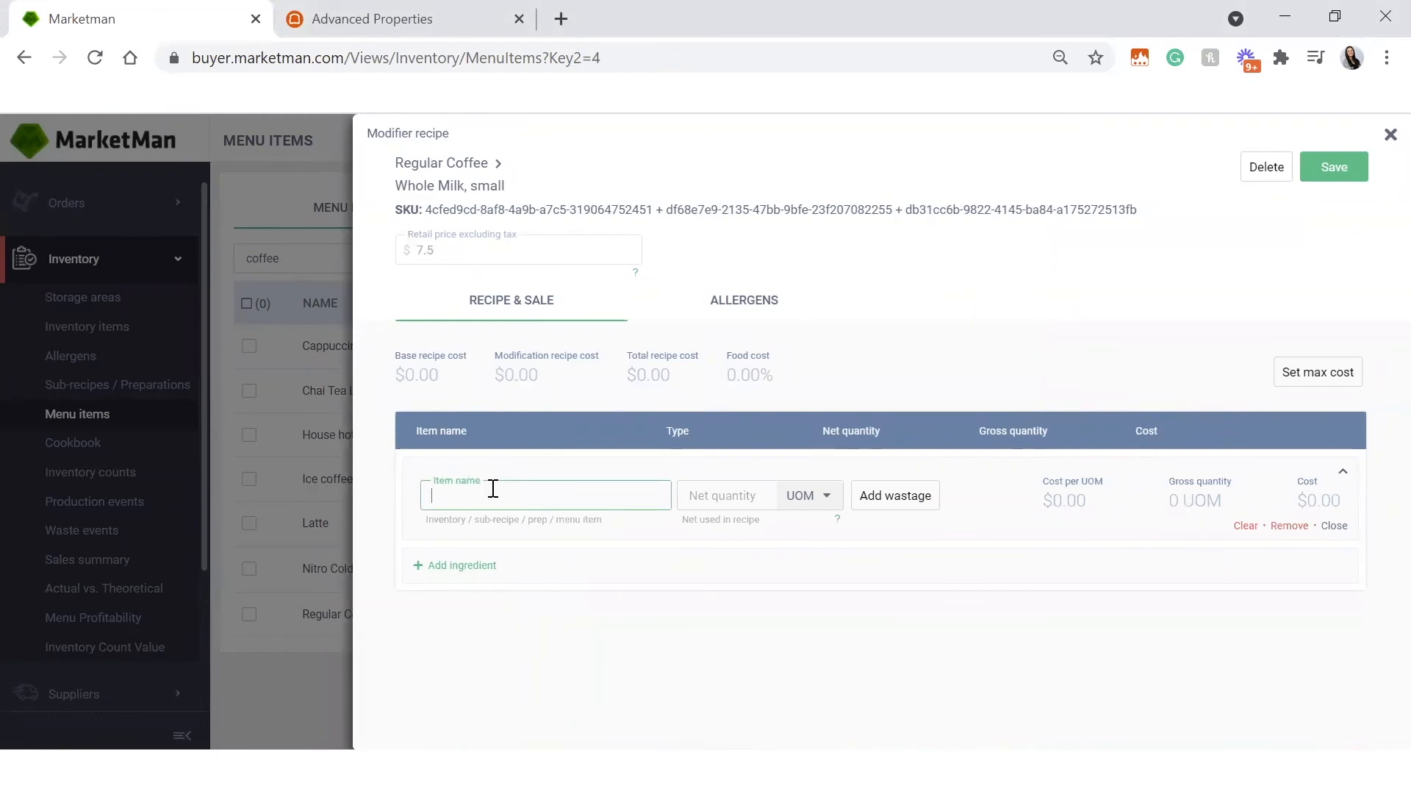
{"action": "type", "text": "milk"}
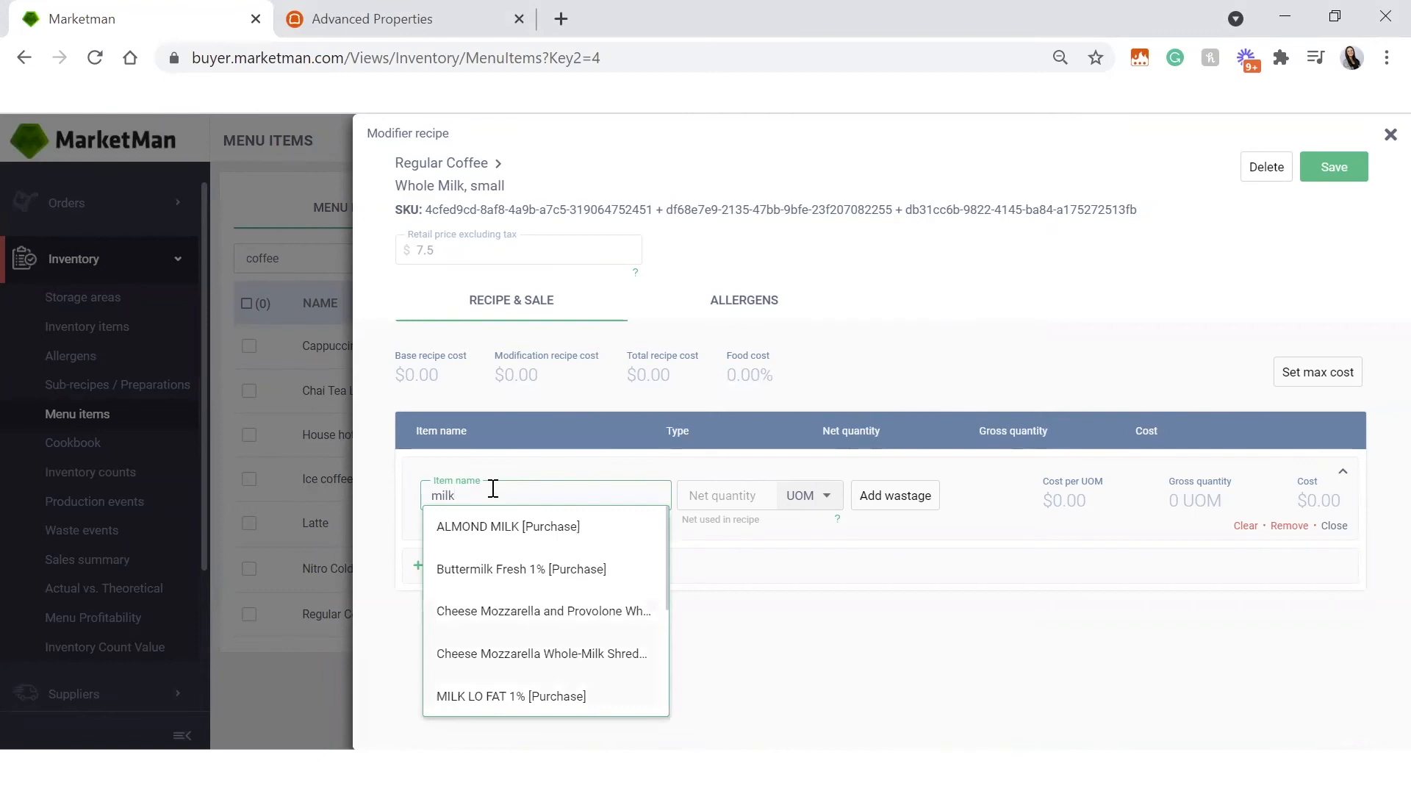
{"action": "scroll", "coordinate": [599, 647], "scroll_direction": "down", "scroll_amount": 2}
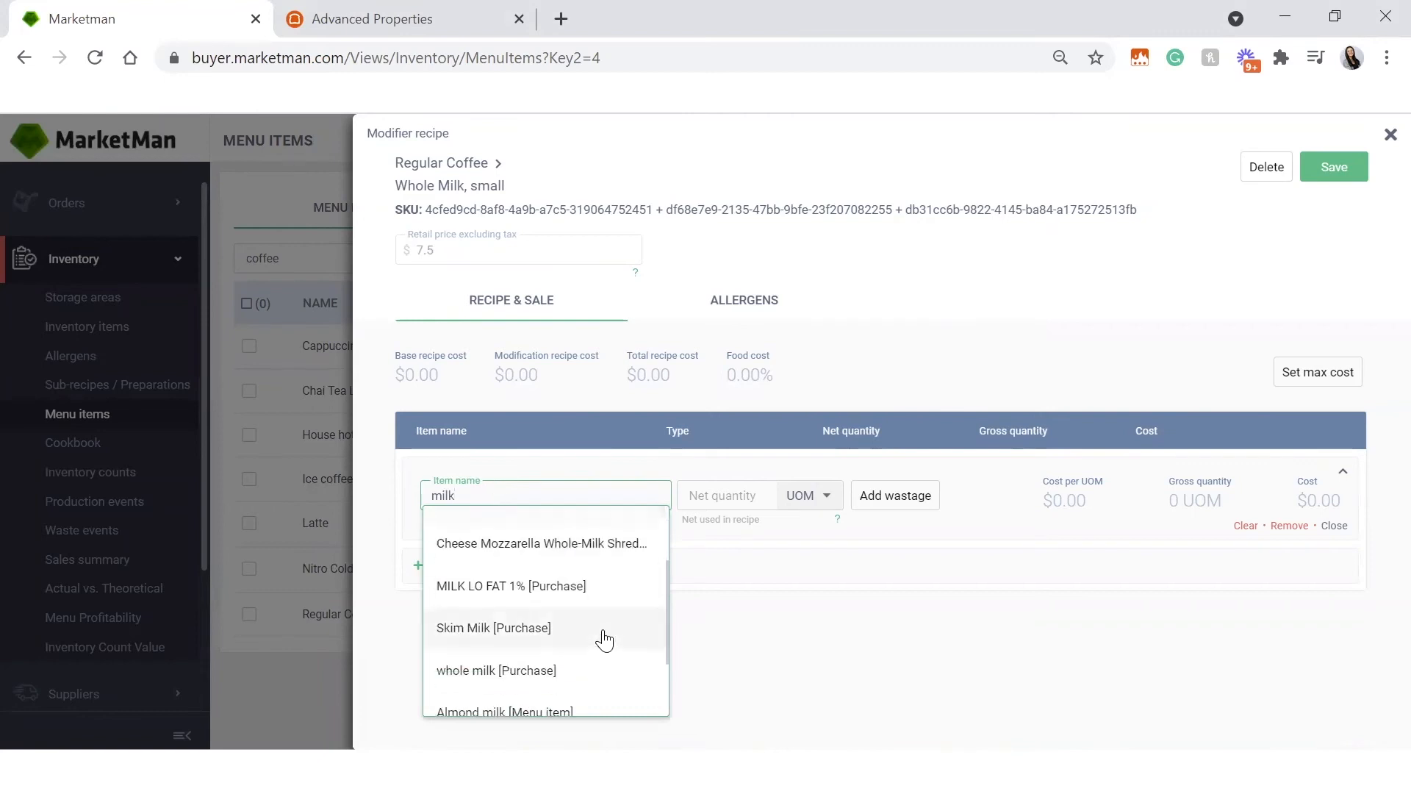
{"action": "left_click", "coordinate": [586, 671]}
{"action": "left_click", "coordinate": [748, 499]}
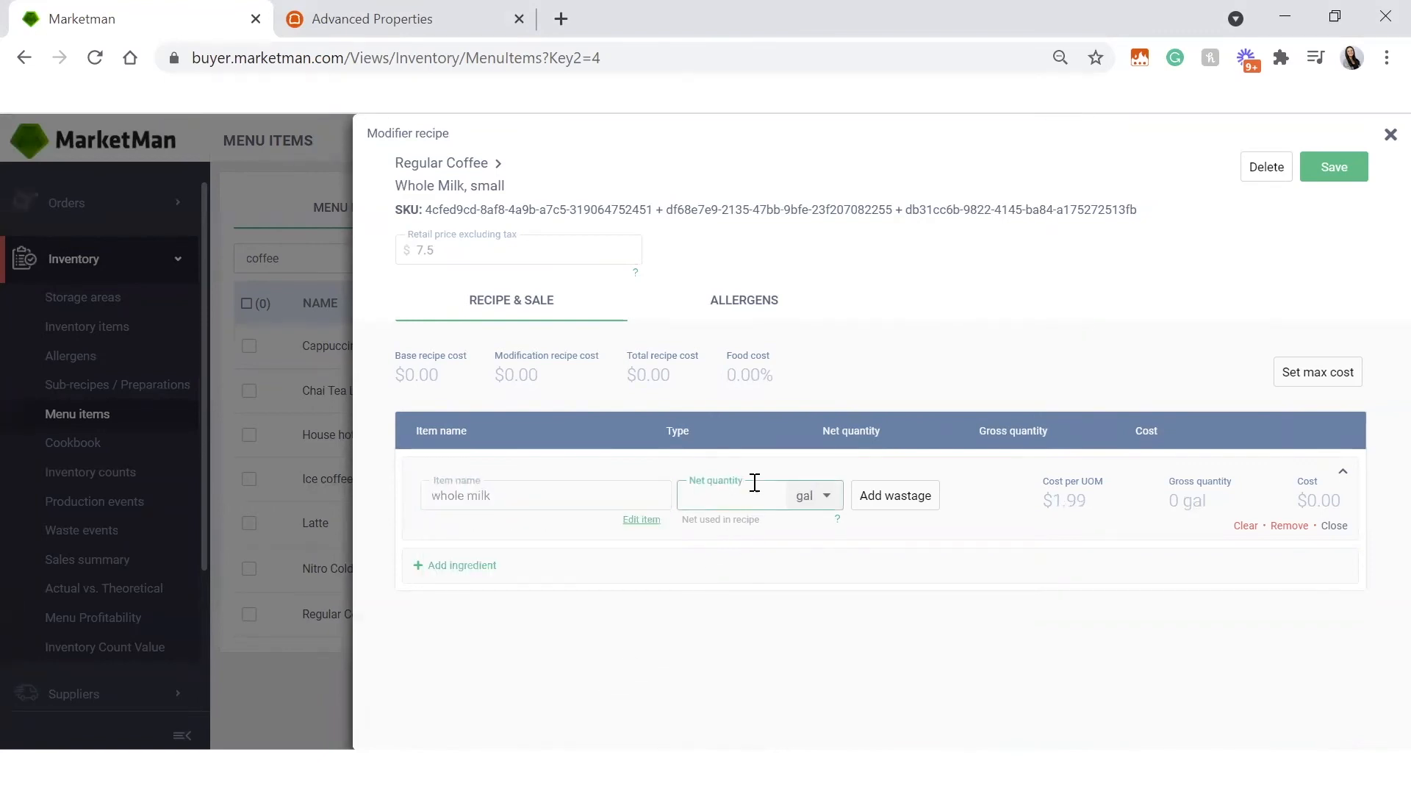
{"action": "type", "text": "2"}
{"action": "left_click", "coordinate": [821, 492]}
{"action": "left_click", "coordinate": [820, 468]}
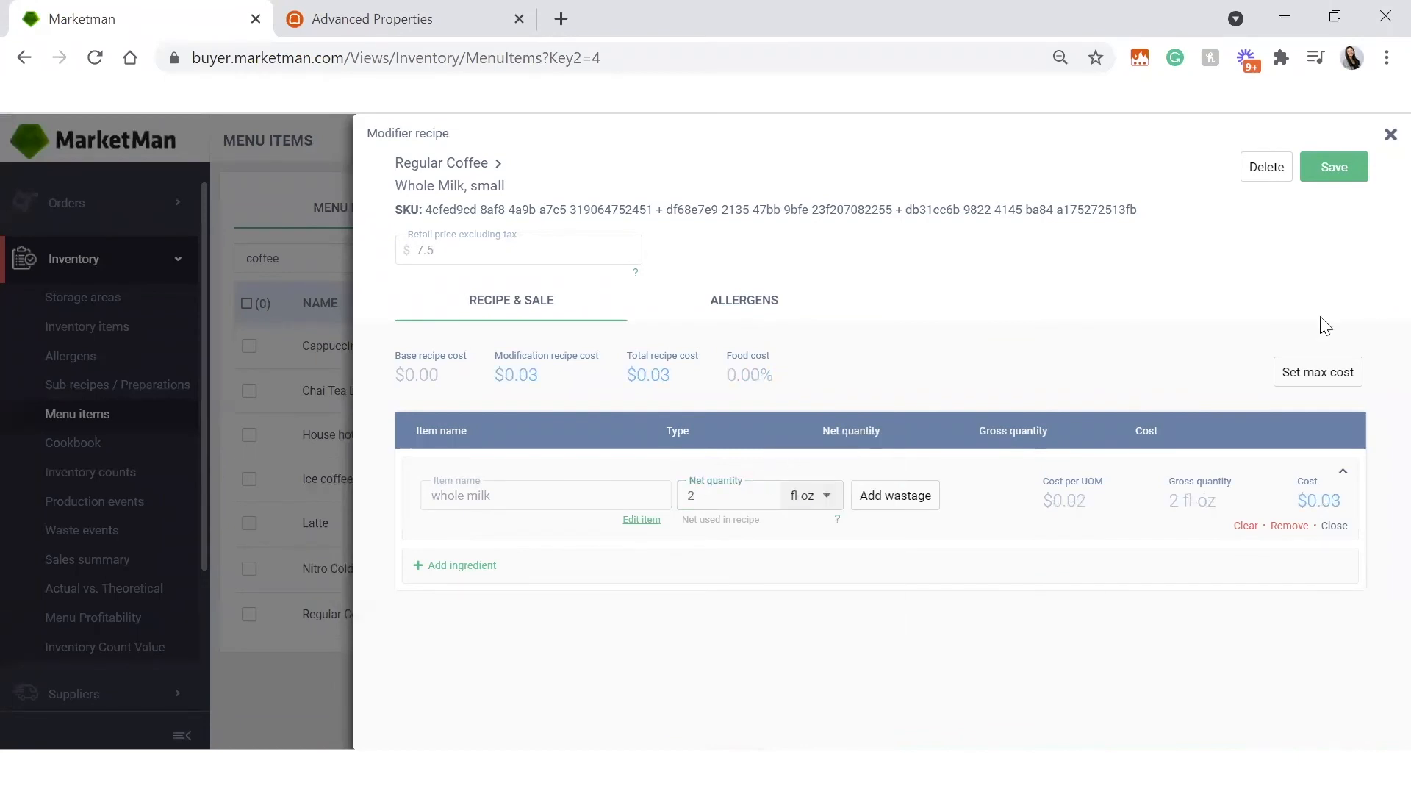
- Add 8 fl-oz of the coffee (brewed) sub-recipe to the Whole Milk, small modifier recipe and save it
{"action": "left_click", "coordinate": [475, 567]}
{"action": "left_click", "coordinate": [491, 540]}
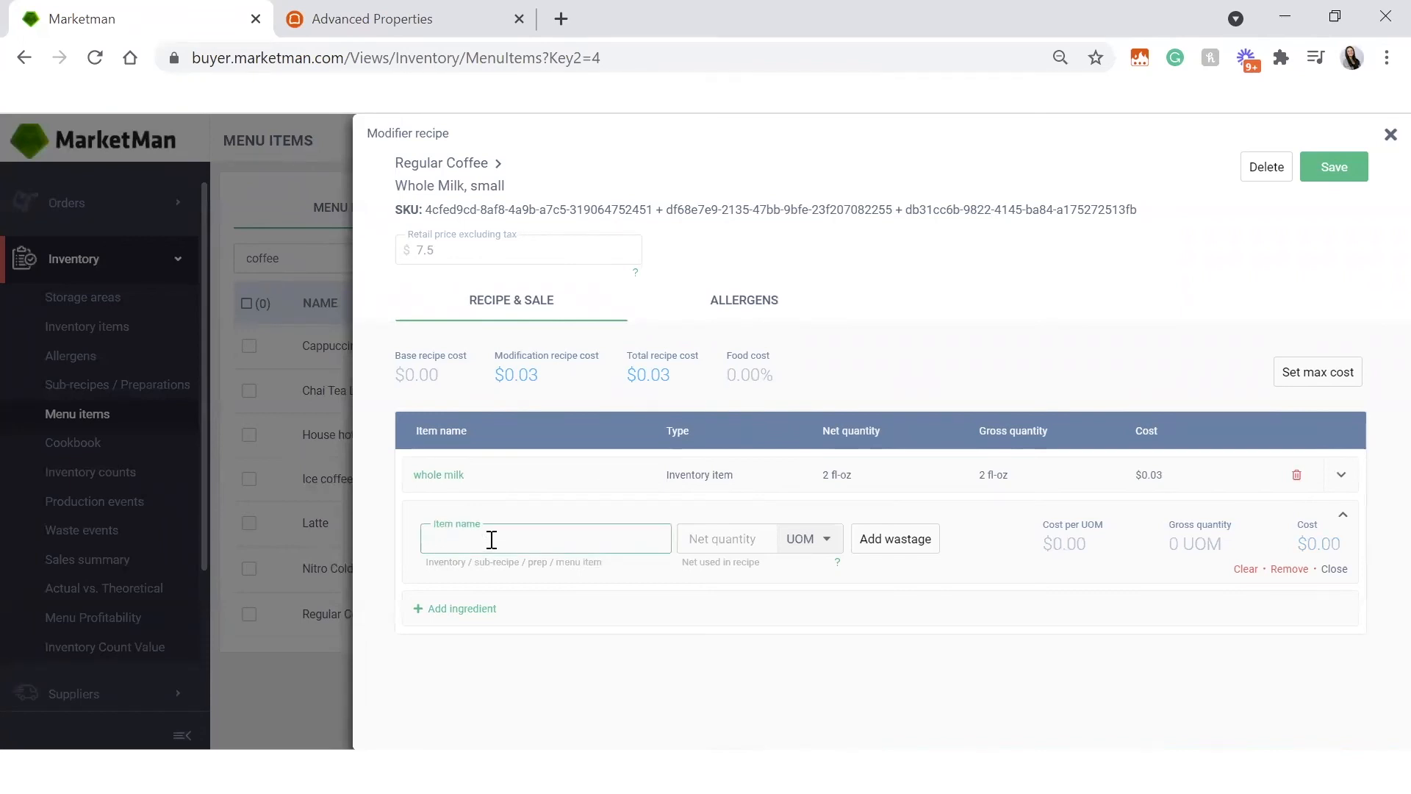
{"action": "type", "text": "brew"}
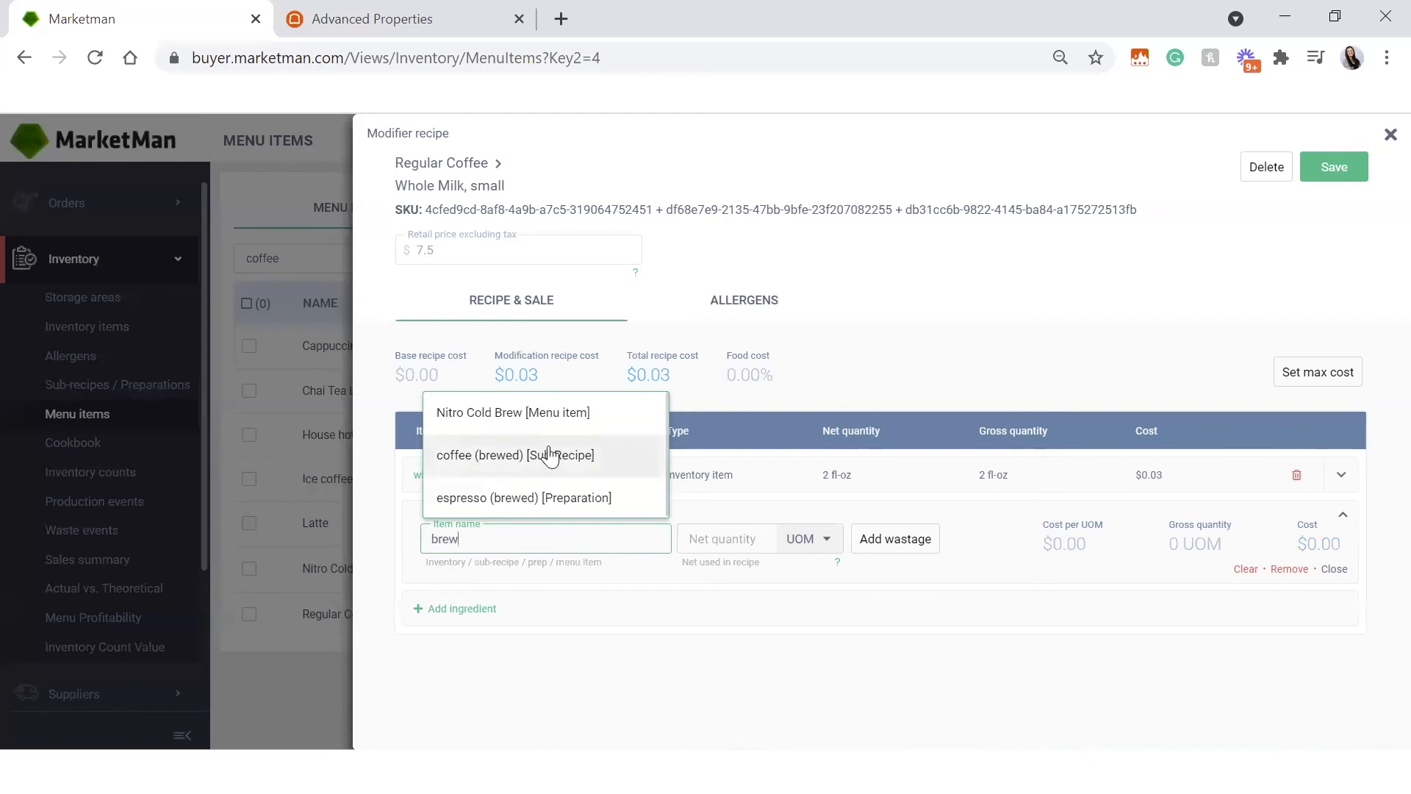
{"action": "left_click", "coordinate": [550, 455]}
{"action": "left_click", "coordinate": [731, 535]}
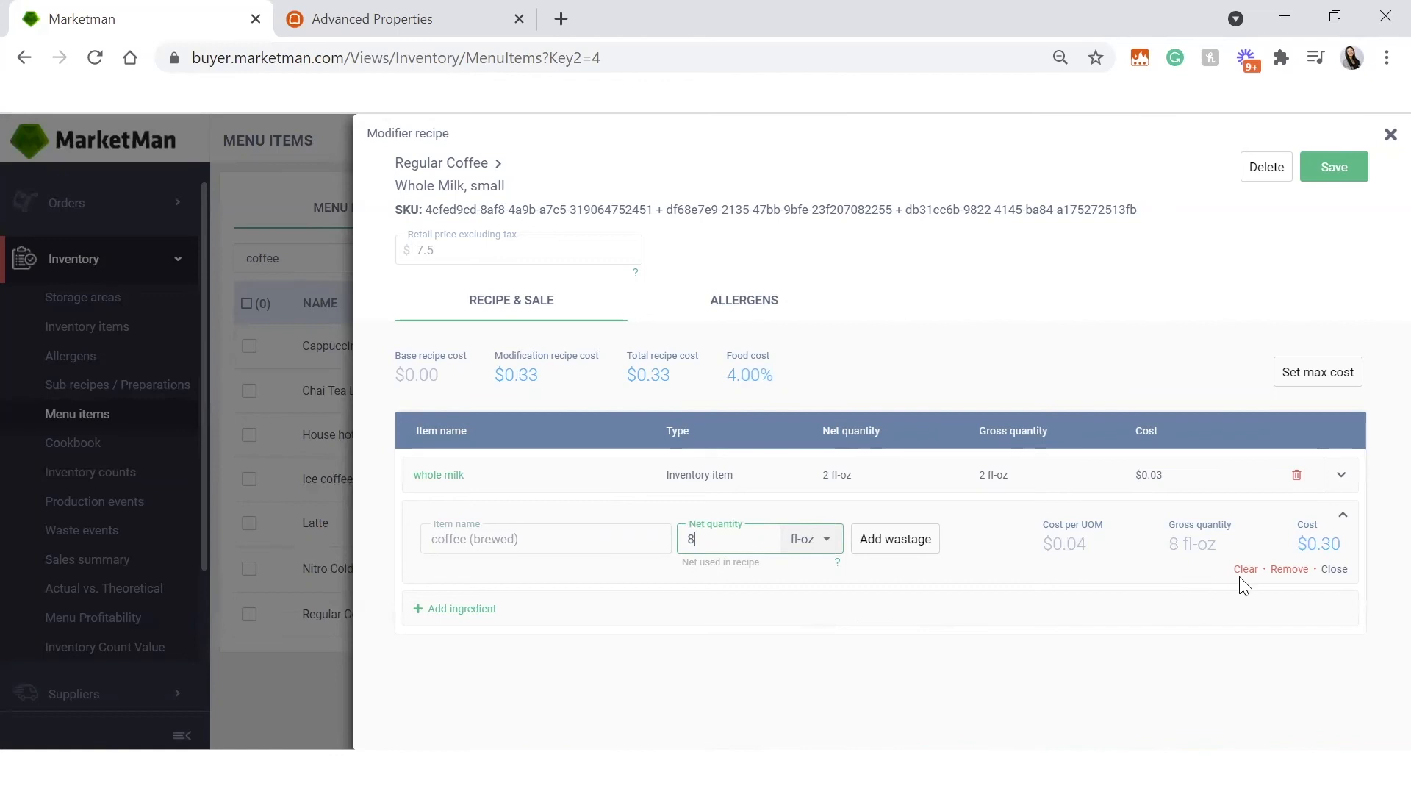
{"action": "left_click", "coordinate": [1334, 573]}
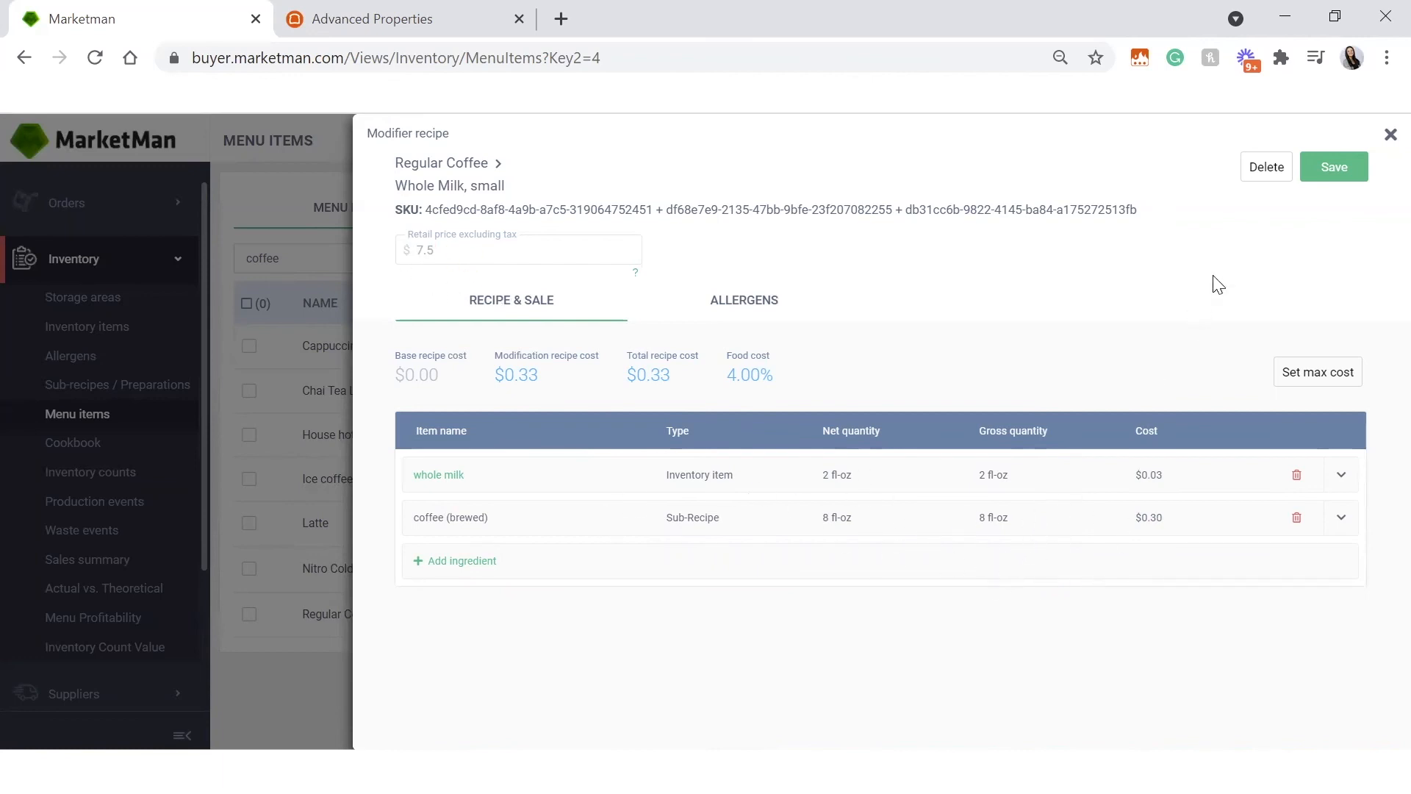
{"action": "left_click", "coordinate": [1340, 179]}
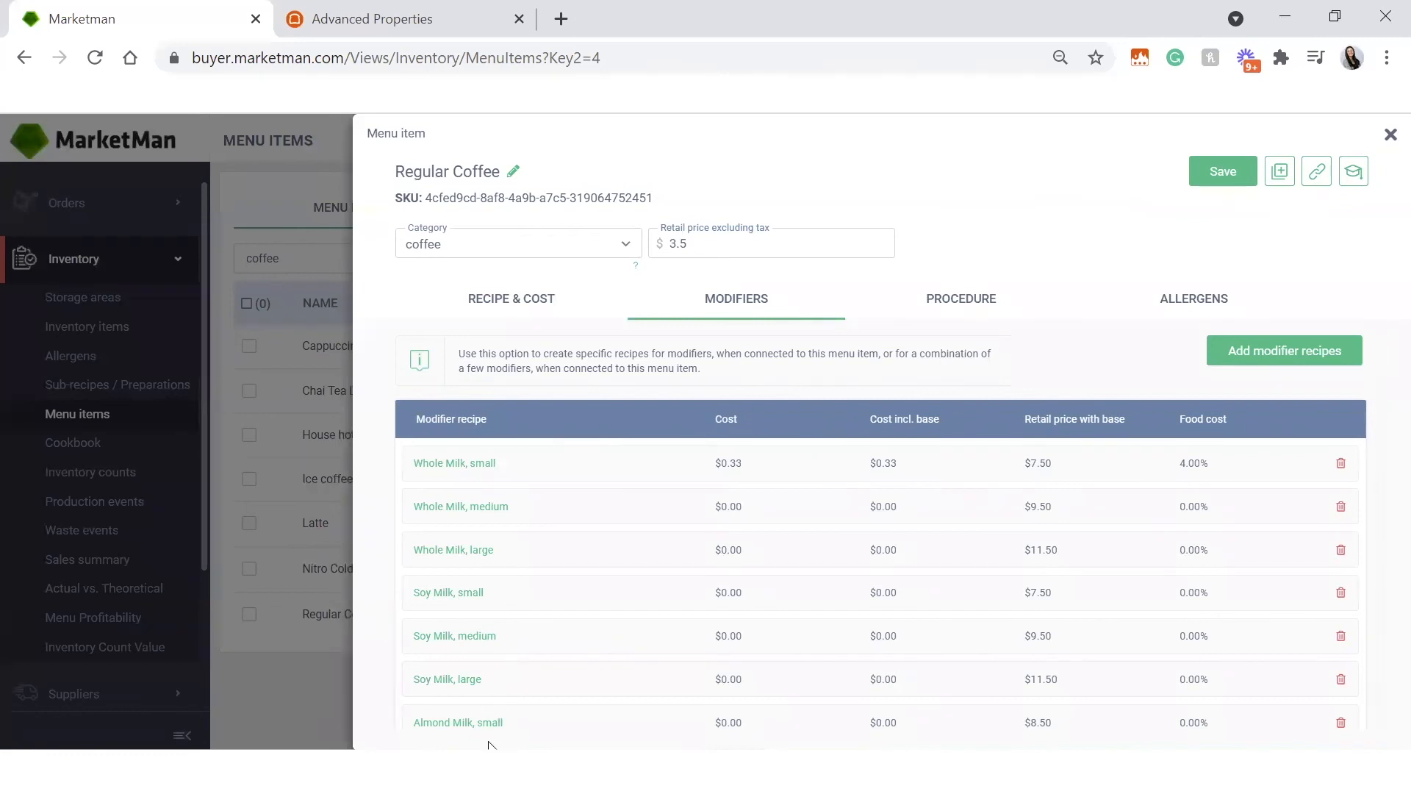
- Add 3 fl-oz of the purchased whole milk item as an ingredient in the Whole Milk, medium modifier recipe
{"action": "left_click", "coordinate": [452, 511]}
{"action": "left_click", "coordinate": [475, 478]}
{"action": "left_click", "coordinate": [494, 491]}
{"action": "type", "text": "whole"}
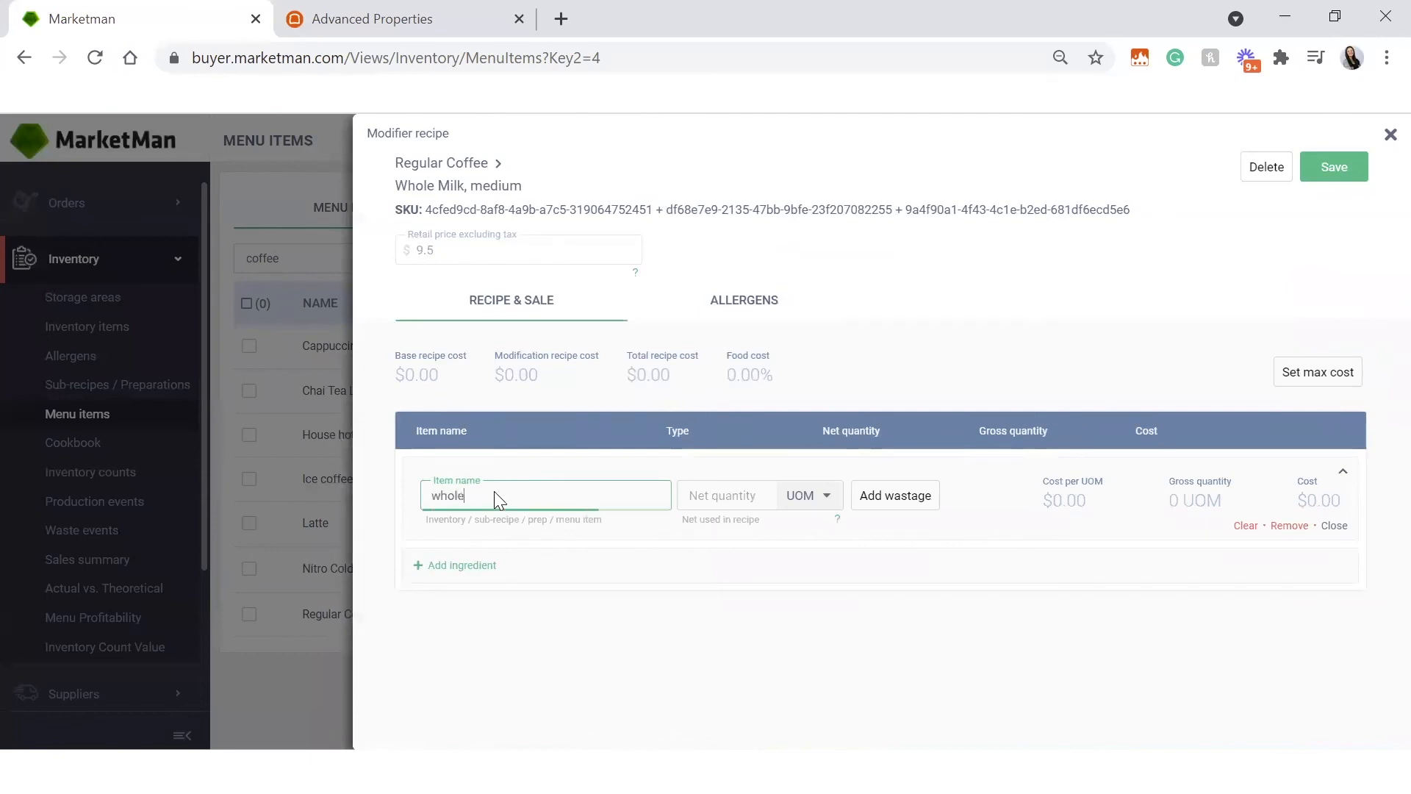
{"action": "left_click", "coordinate": [567, 696]}
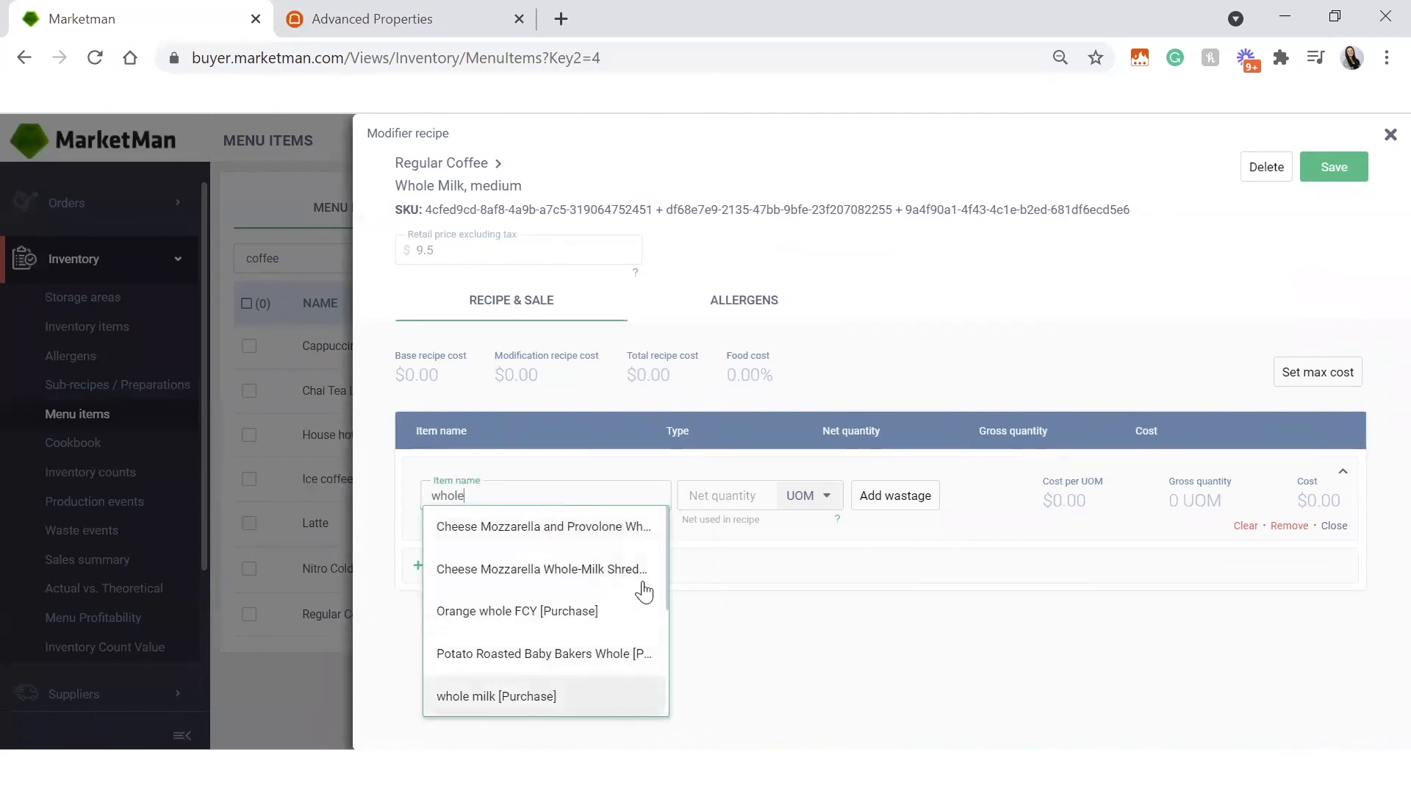
{"action": "left_click", "coordinate": [717, 495]}
{"action": "type", "text": "3"}
{"action": "left_click", "coordinate": [819, 500]}
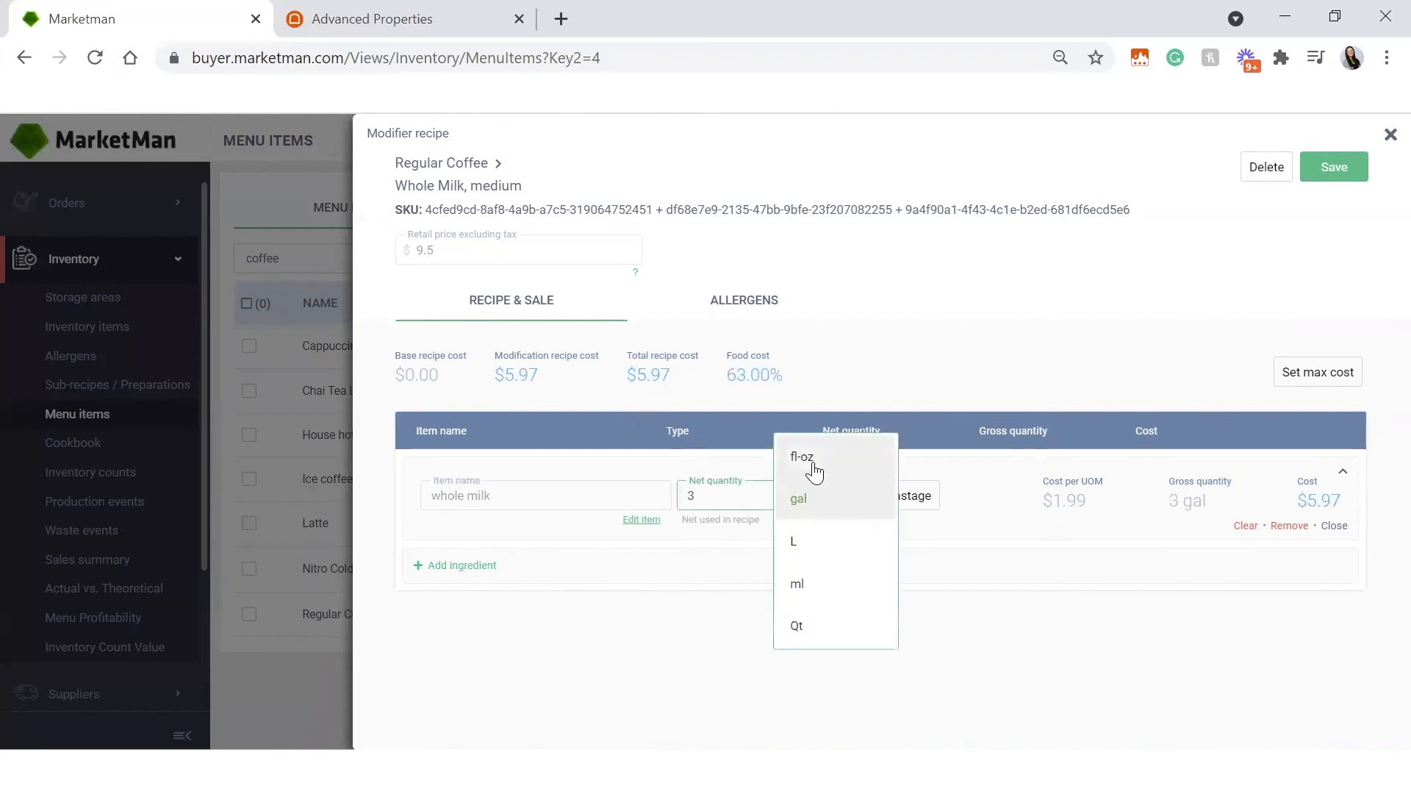
{"action": "left_click", "coordinate": [814, 473]}
- Add 12 fl-oz of the coffee (brewed) sub-recipe as an ingredient in the Whole Milk, medium modifier recipe
{"action": "left_click", "coordinate": [460, 567]}
{"action": "left_click", "coordinate": [479, 540]}
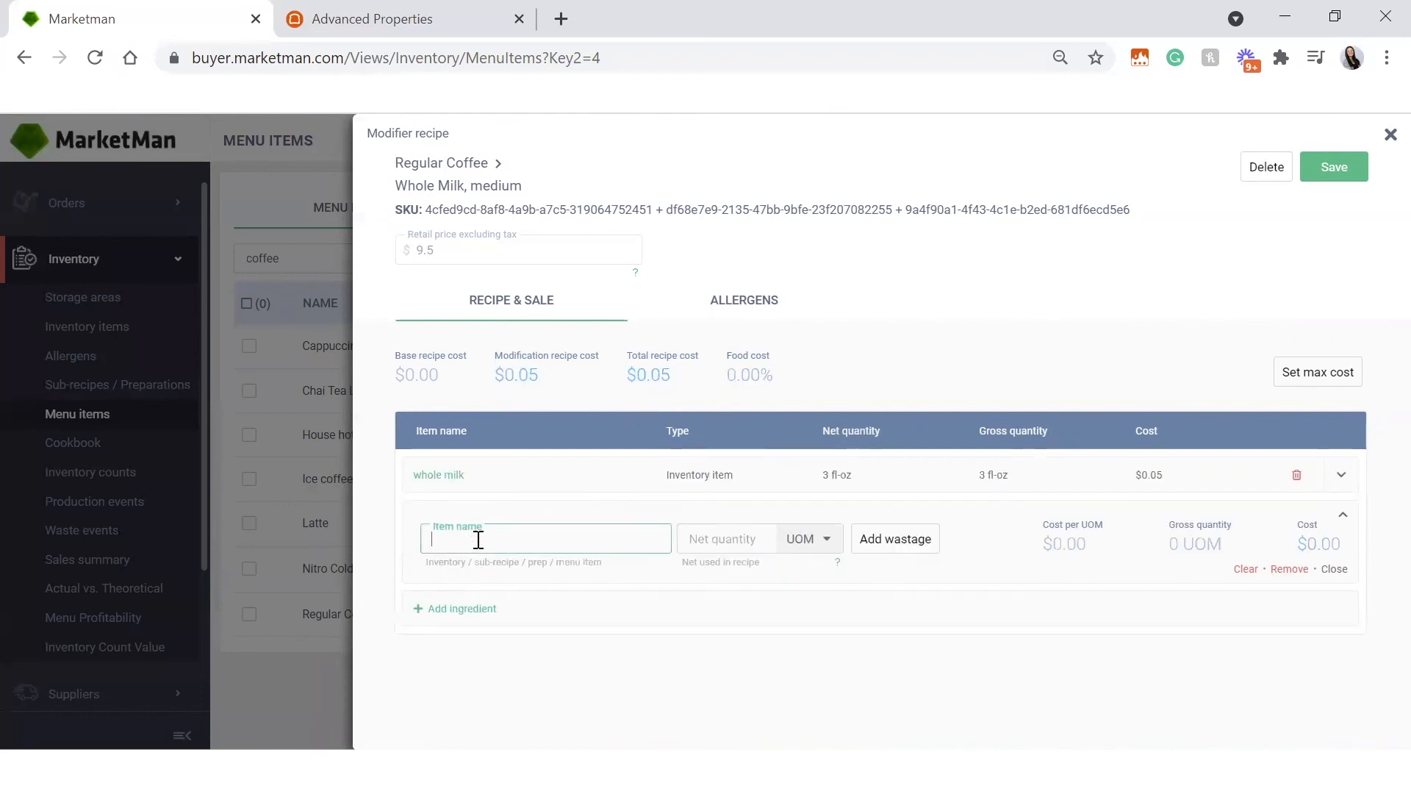
{"action": "type", "text": "brew"}
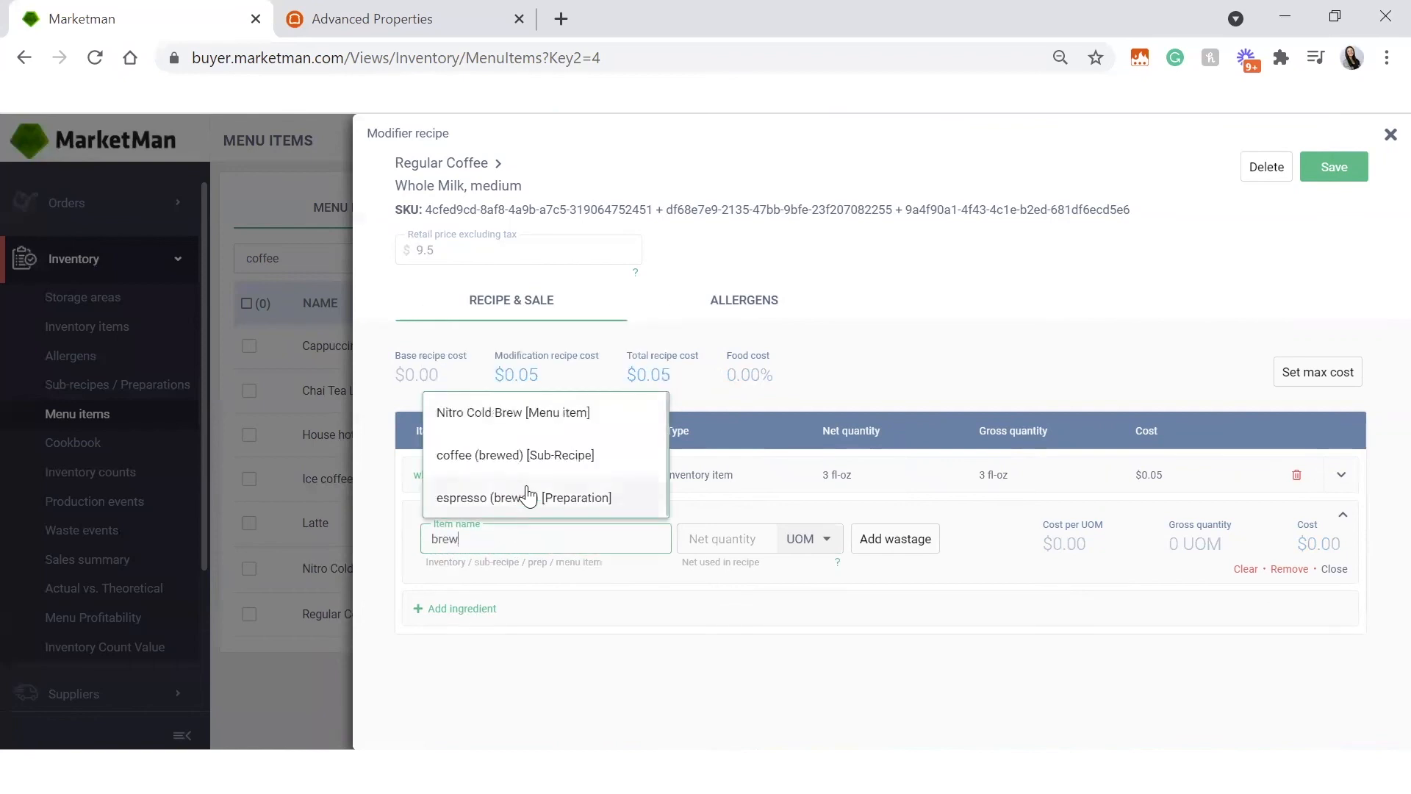
{"action": "left_click", "coordinate": [538, 465]}
{"action": "left_click", "coordinate": [728, 539]}
{"action": "type", "text": "12"}
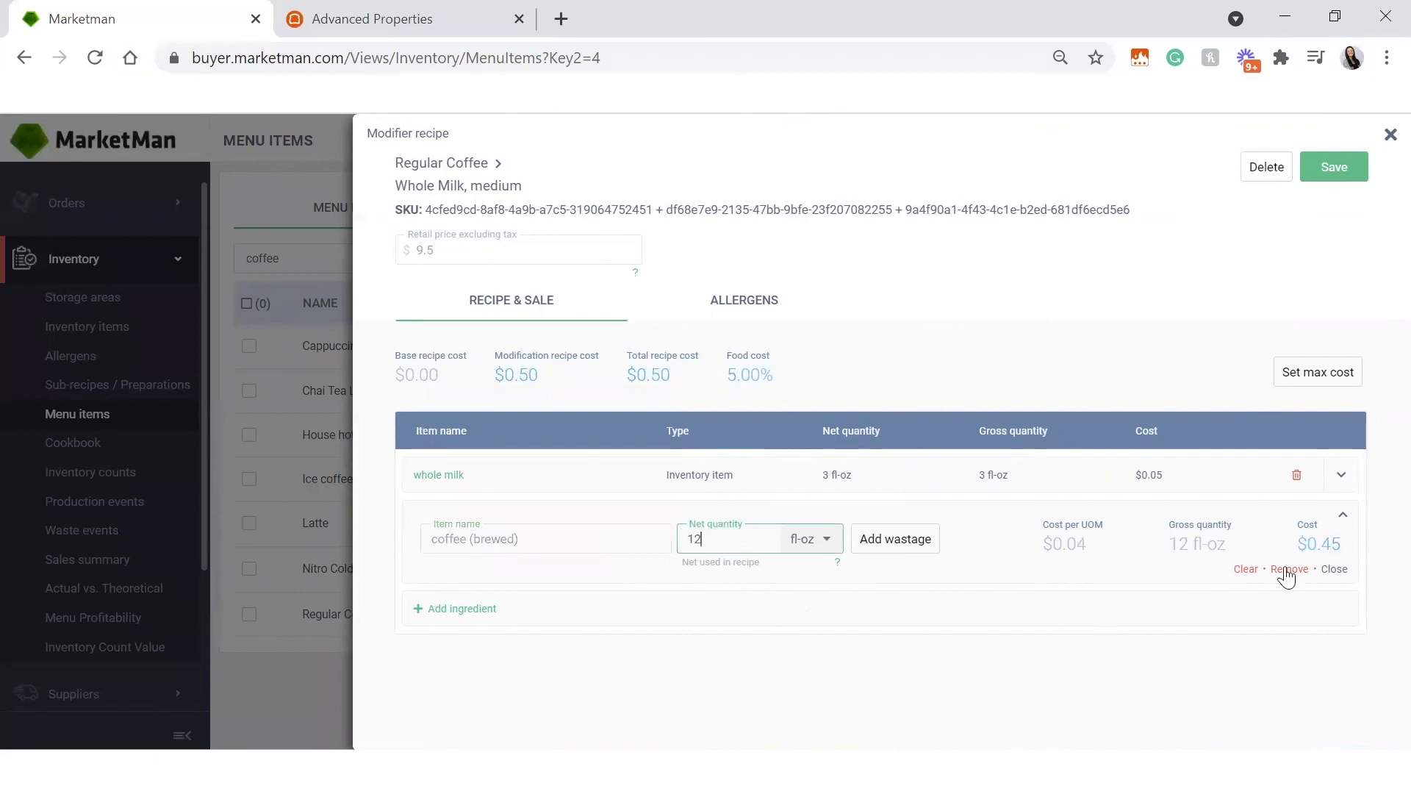
{"action": "left_click", "coordinate": [1335, 574]}
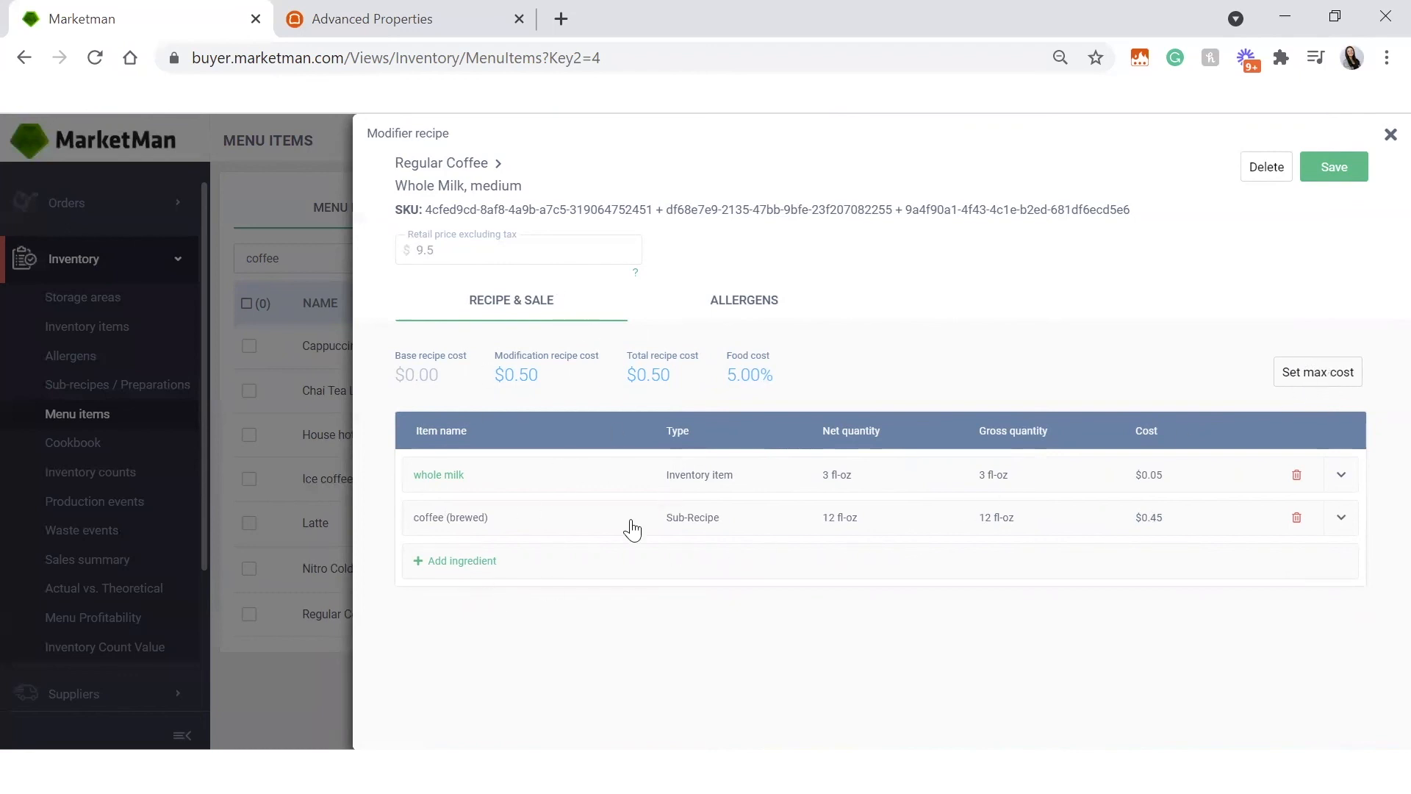
- Check the allergen information of the Whole Milk, medium recipe, and save the recipe before leaving Regular Coffee
{"action": "left_click", "coordinate": [778, 302]}
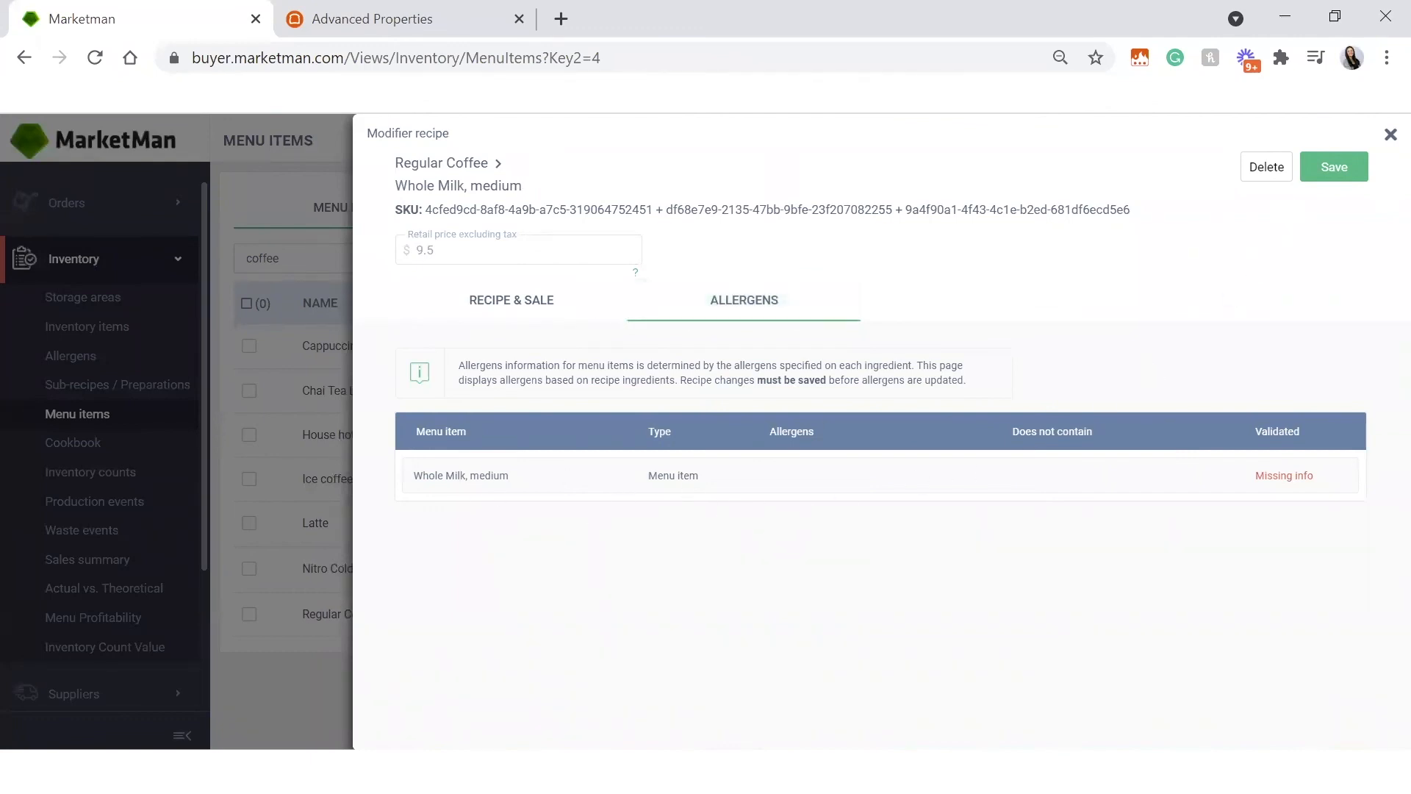
{"action": "left_click", "coordinate": [1323, 174]}
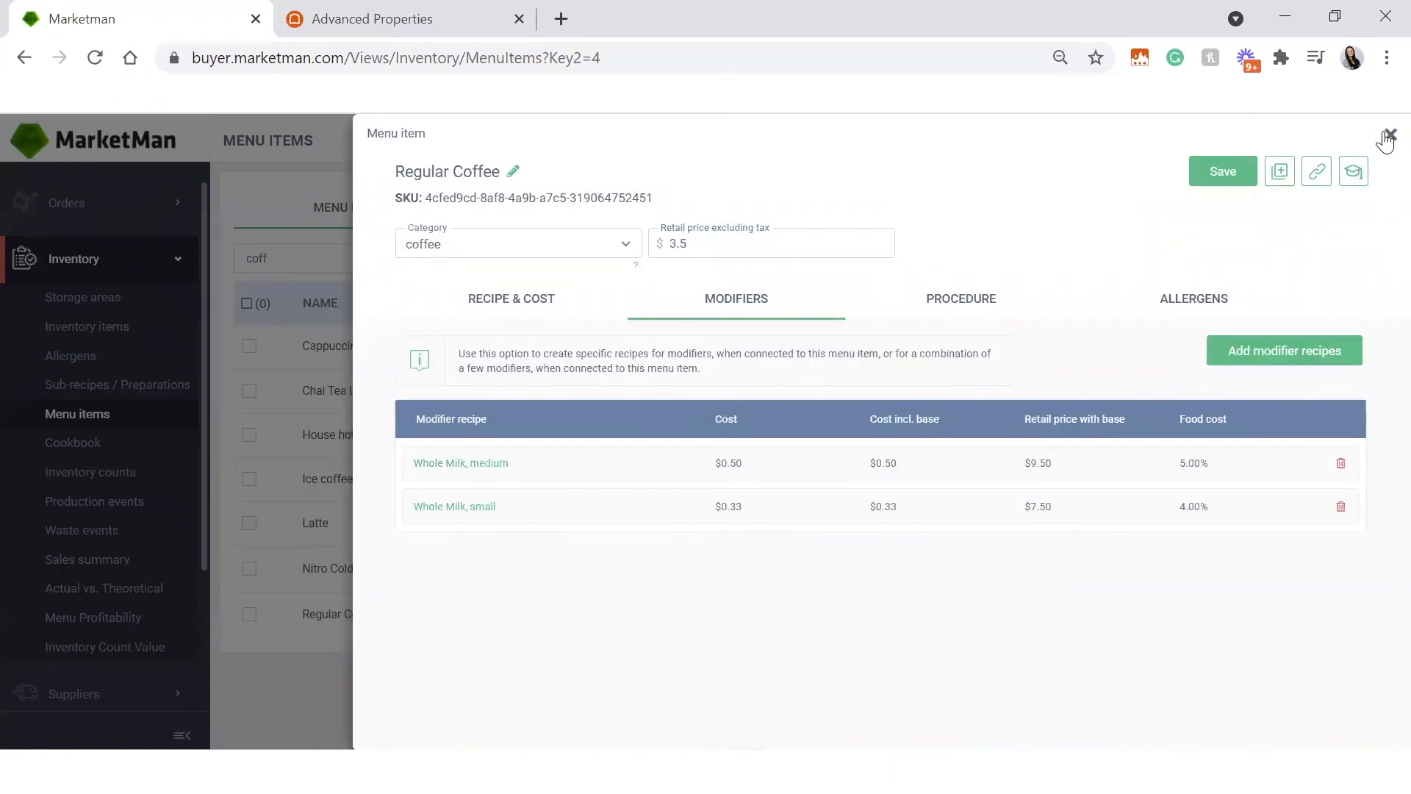
{"action": "left_click", "coordinate": [1388, 137]}
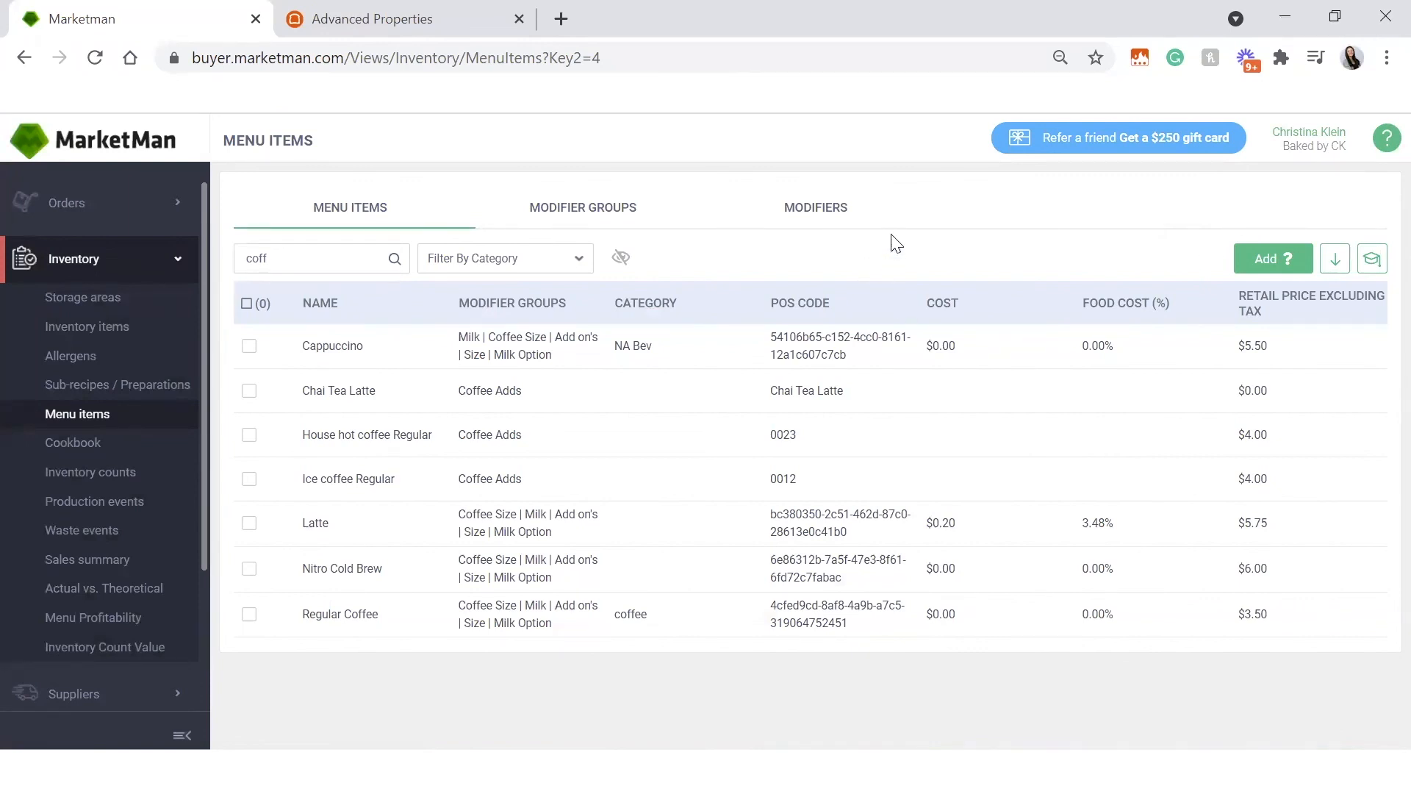
- View the modifier groups and open the help window for further information
{"action": "left_click", "coordinate": [611, 213]}
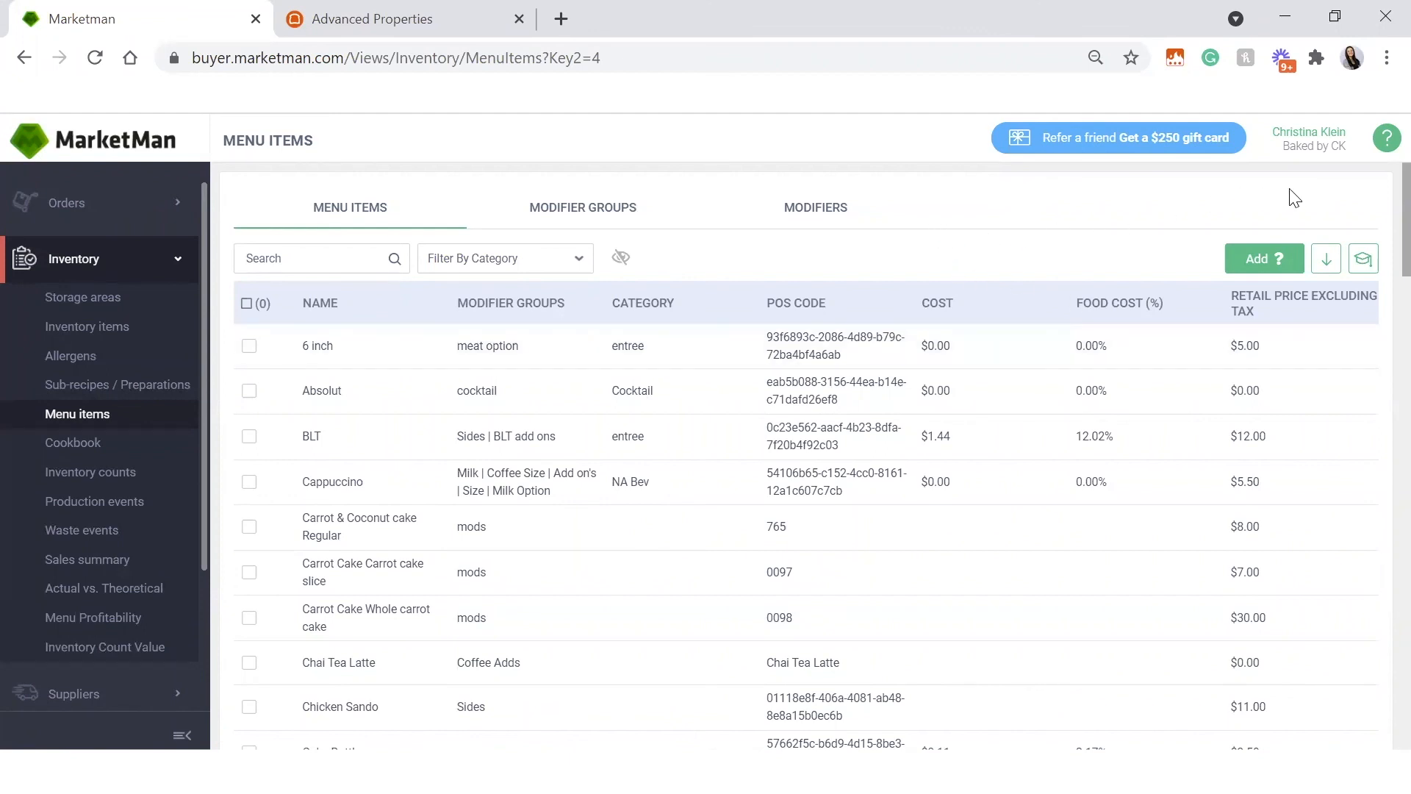
{"action": "left_click", "coordinate": [1386, 141]}
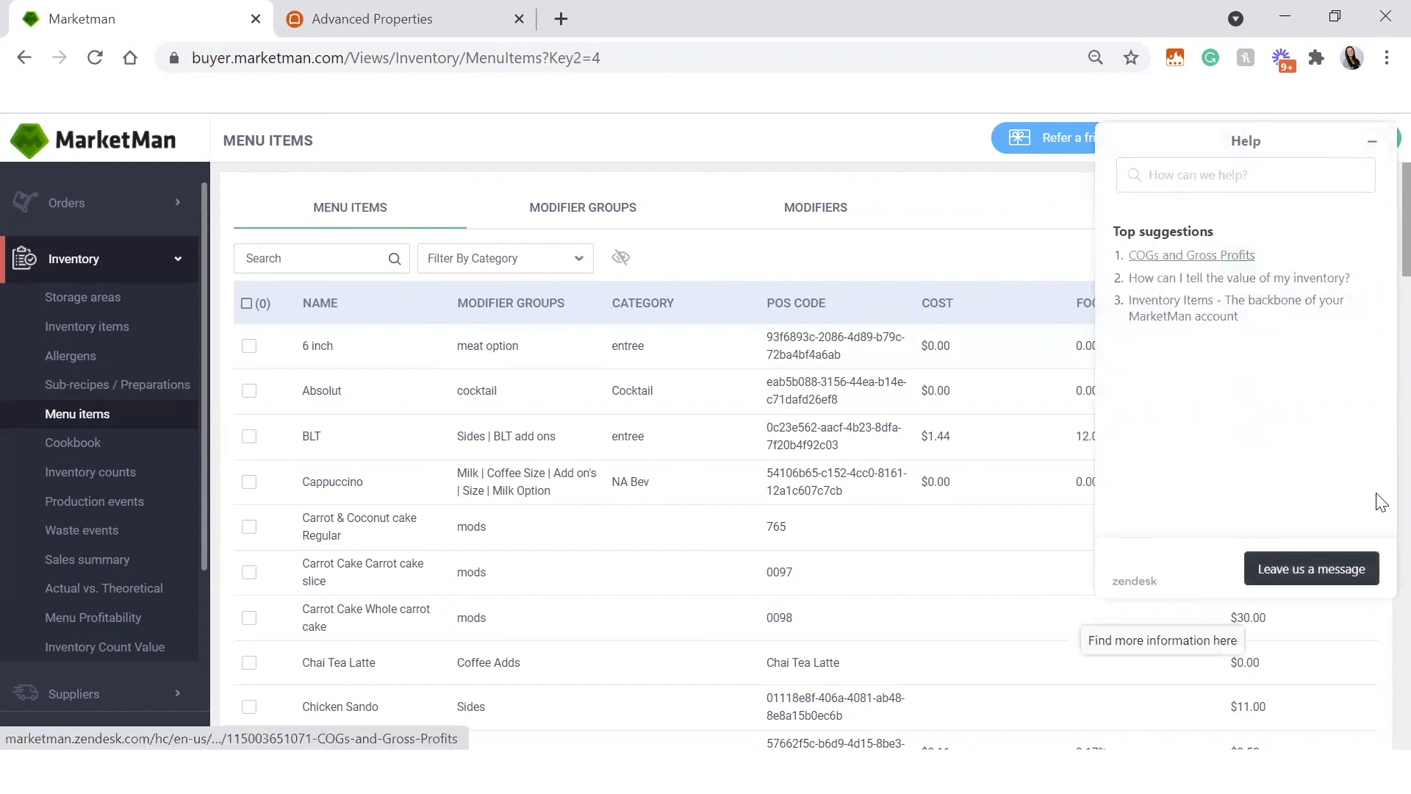